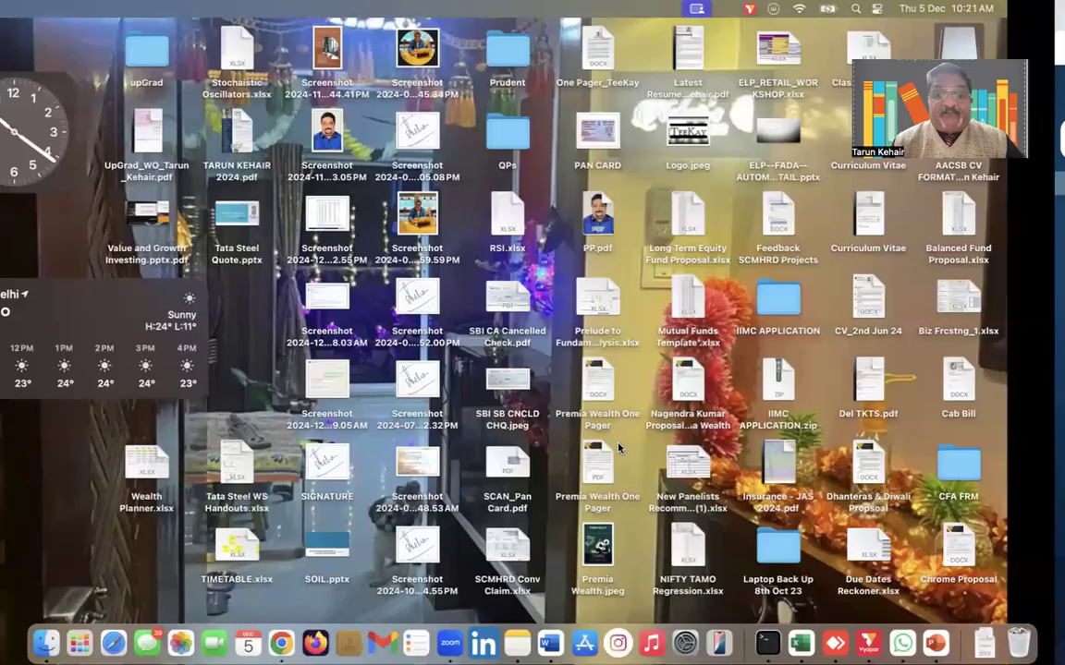
Switch to the Book10 workbook in Excel and review the X, Delta and CMP inputs of the risk neutral strategy table.
key("ctrl+Right")
key("ctrl+Right")
key("ctrl+Right")
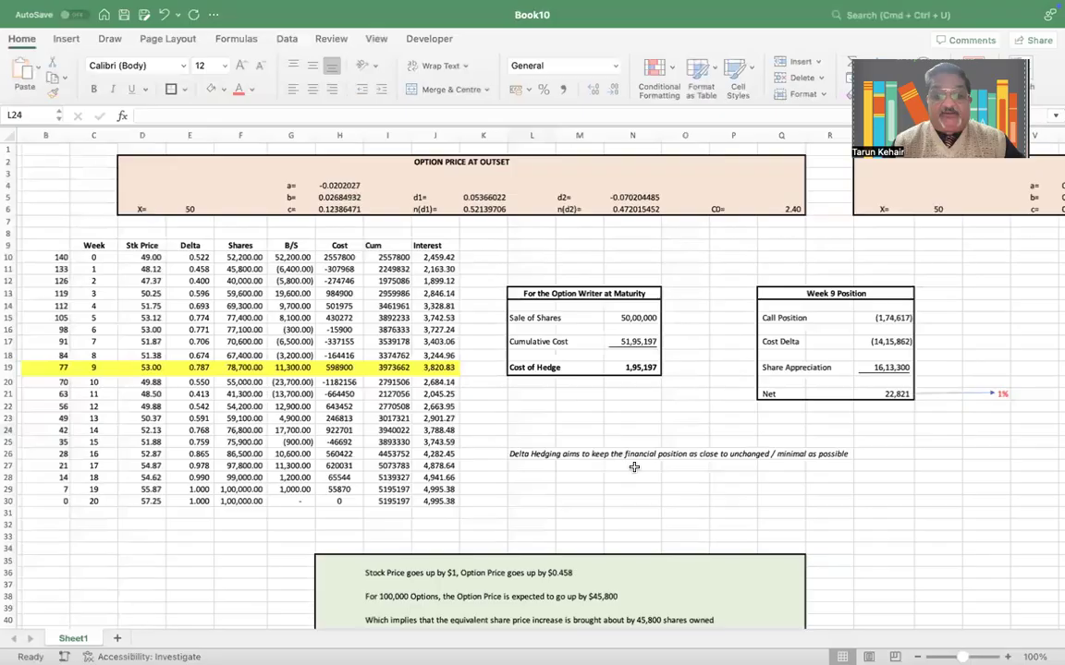
scroll(633, 467, "down", 10)
scroll(632, 465, "down", 3)
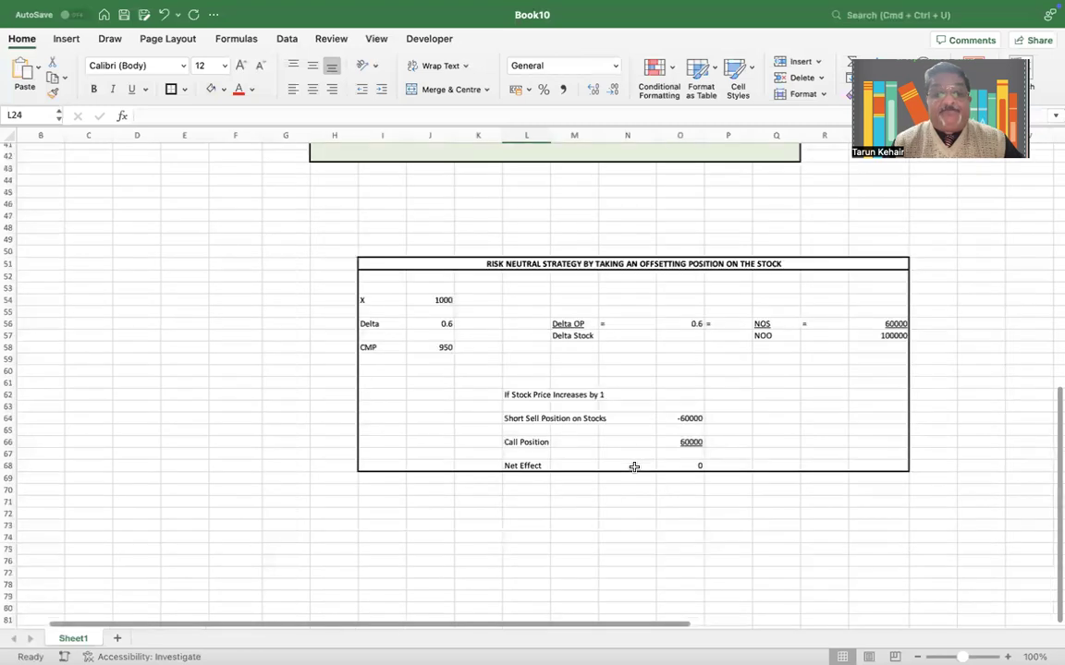
left_click(441, 299)
scroll(443, 283, "down", 1)
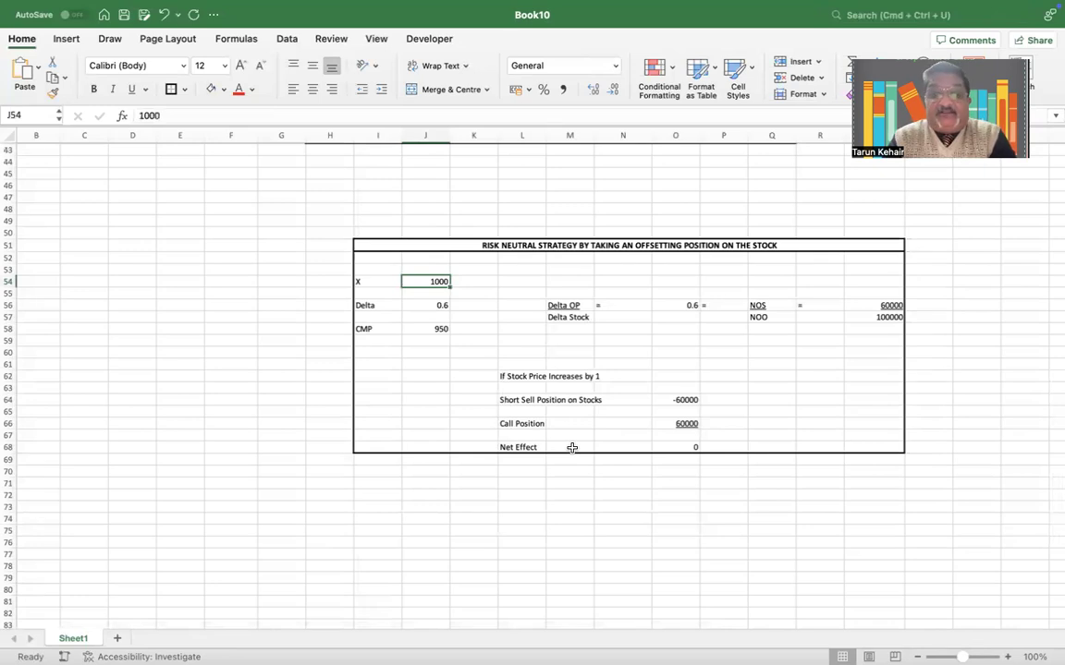
key("Down")
key("Down")
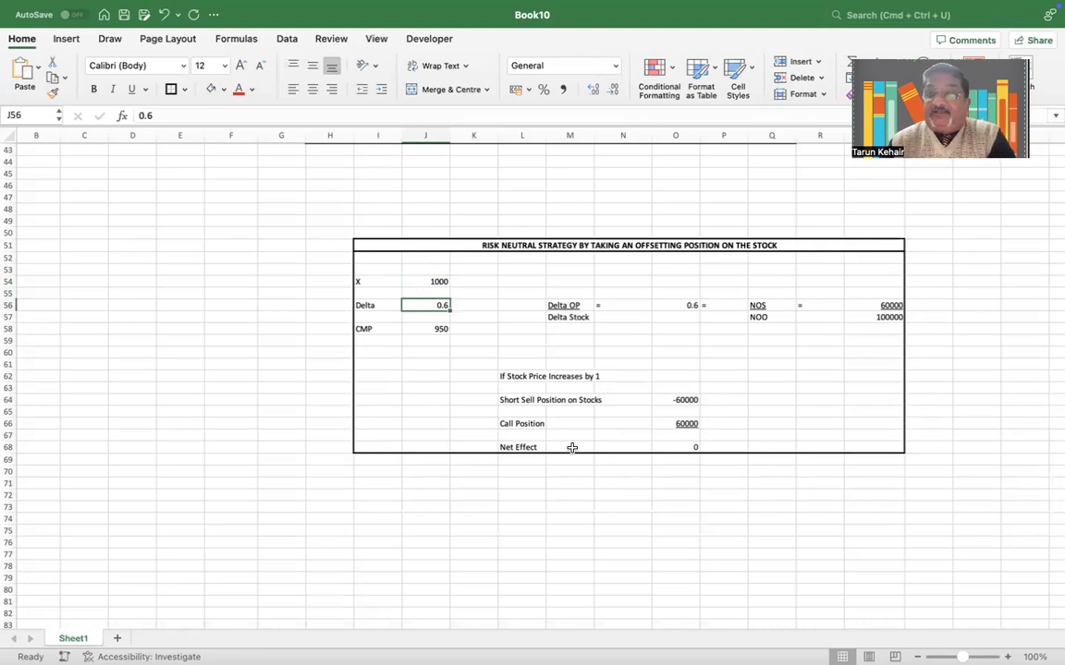
key("Down")
key("Down")
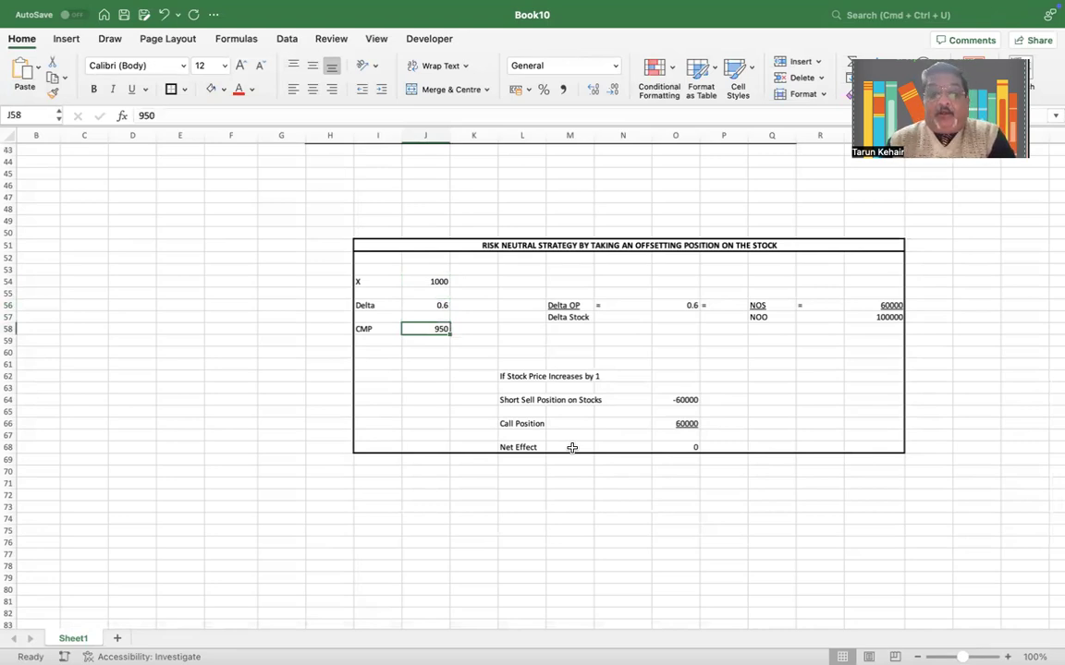
Trace the delta relationship in row 56 from the Delta input through Delta OP over Delta Stock to the NOS value.
left_click(434, 307)
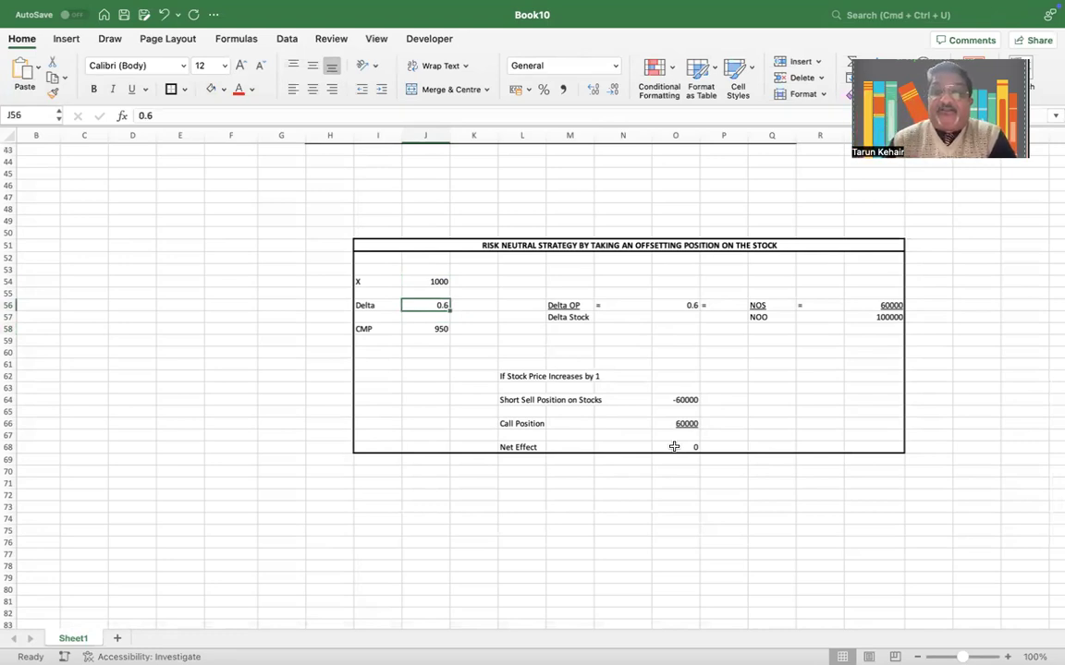
key("Right")
key("Right")
key("Right")
key("Down")
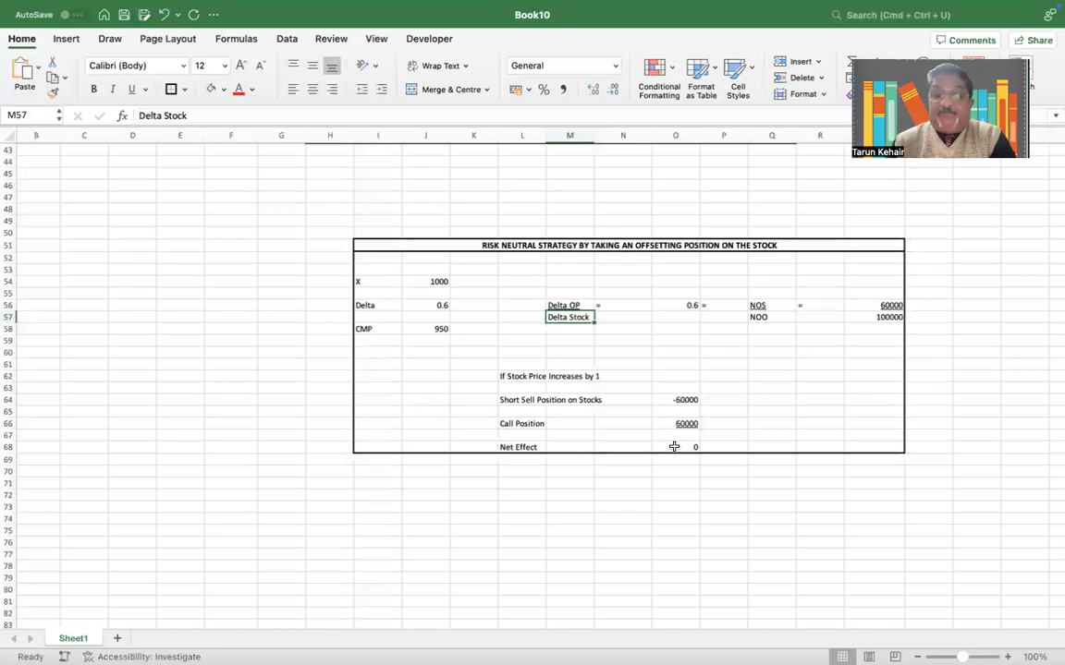
key("Up")
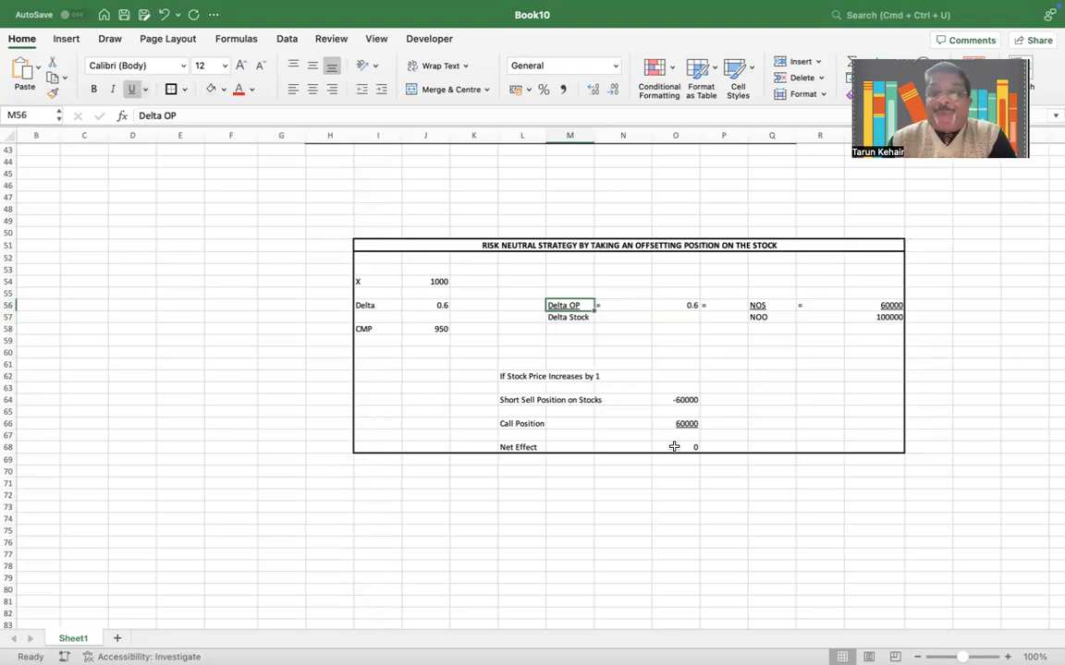
key("Right")
key("Right")
key("Right")
key("Right")
key("Right")
key("Right")
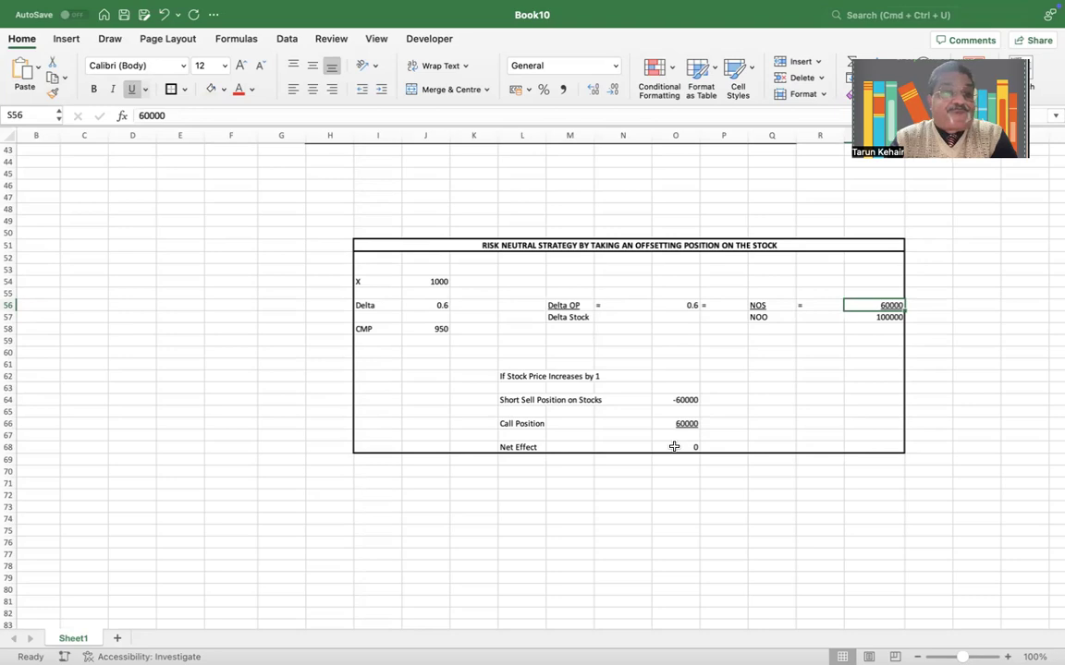
Examine the short sell position on stocks and its formula for the scenario where the stock price increases by 1.
left_click(501, 375)
scroll(720, 319, "down", 1)
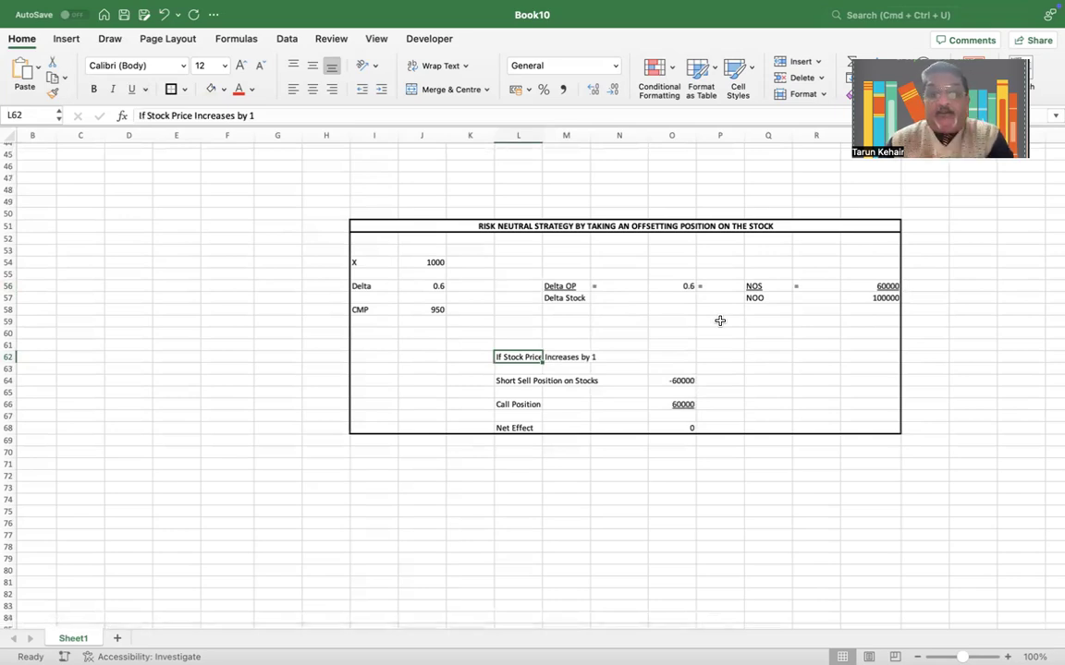
left_click(502, 382)
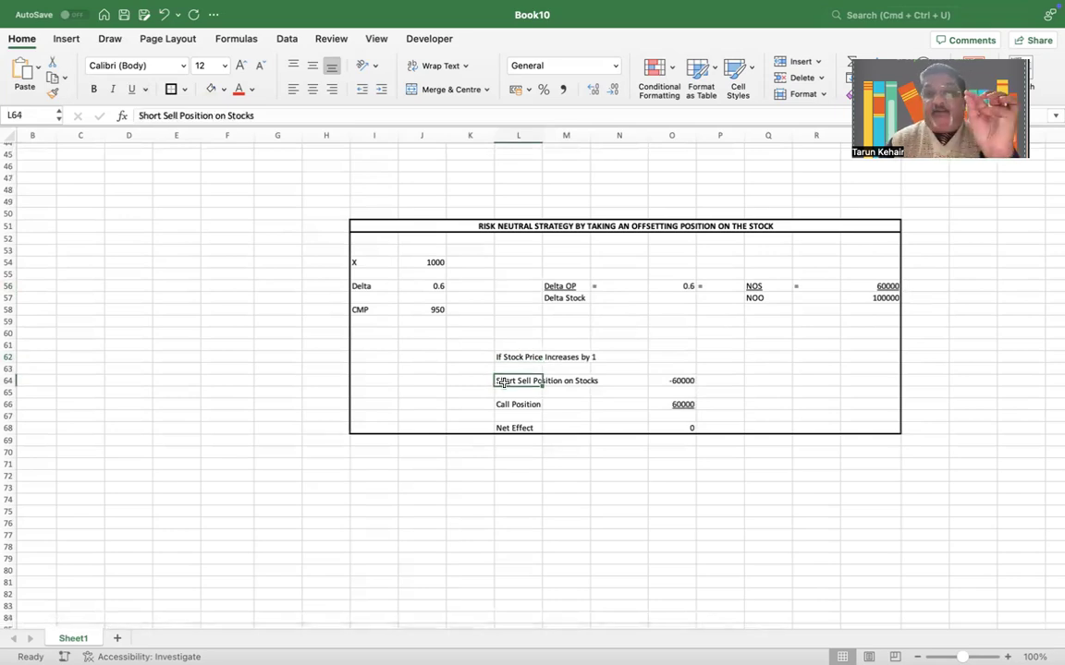
left_click(424, 260)
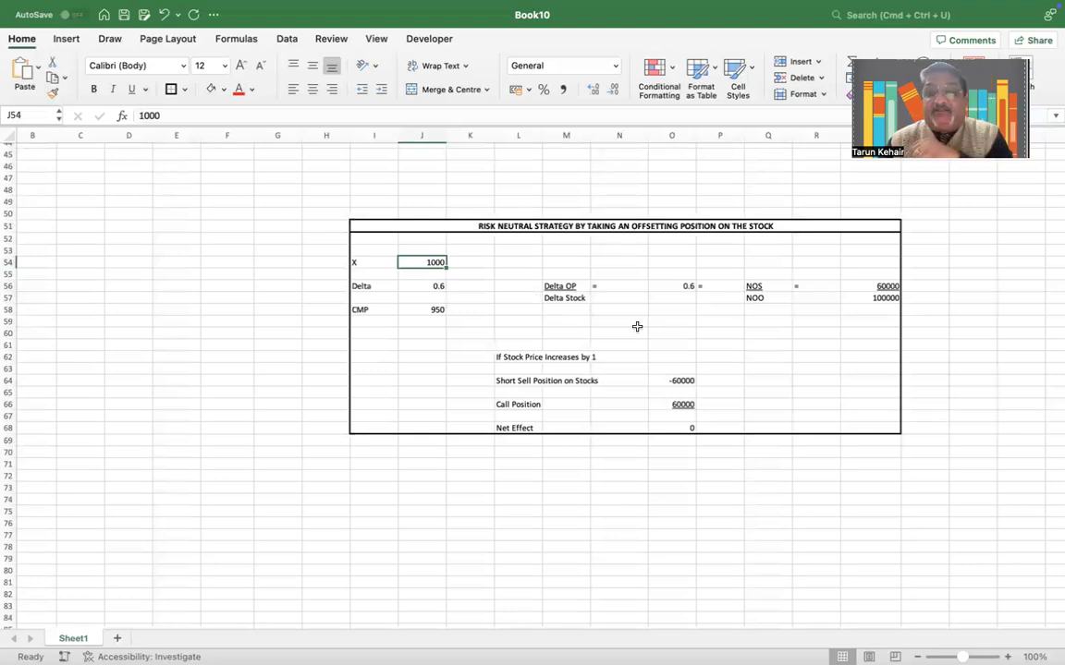
left_click(680, 381)
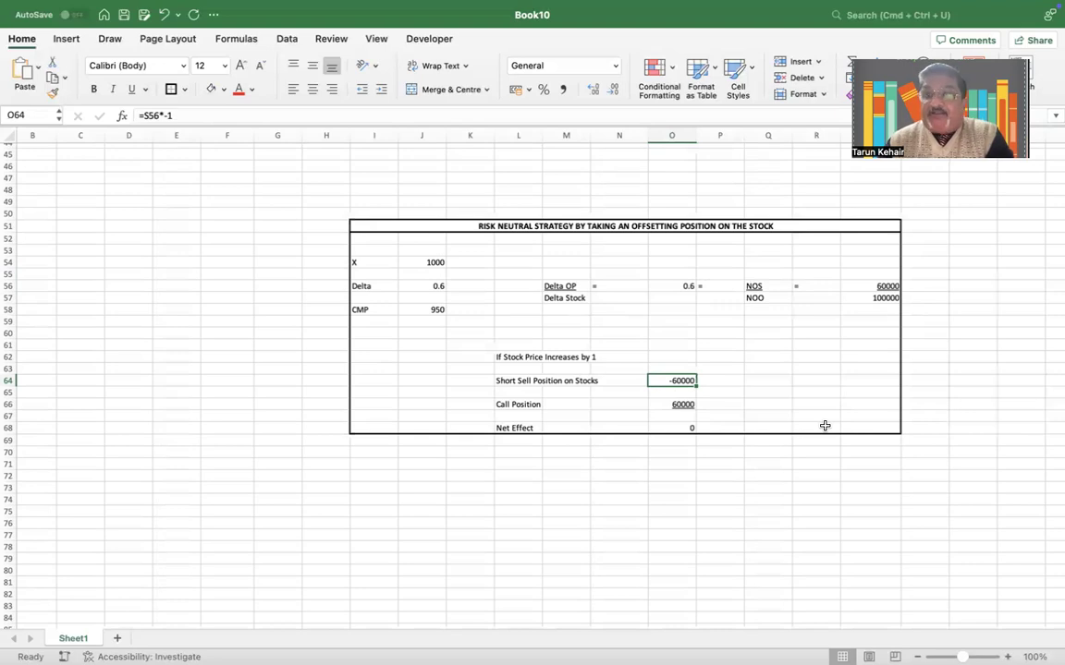
left_click(515, 356)
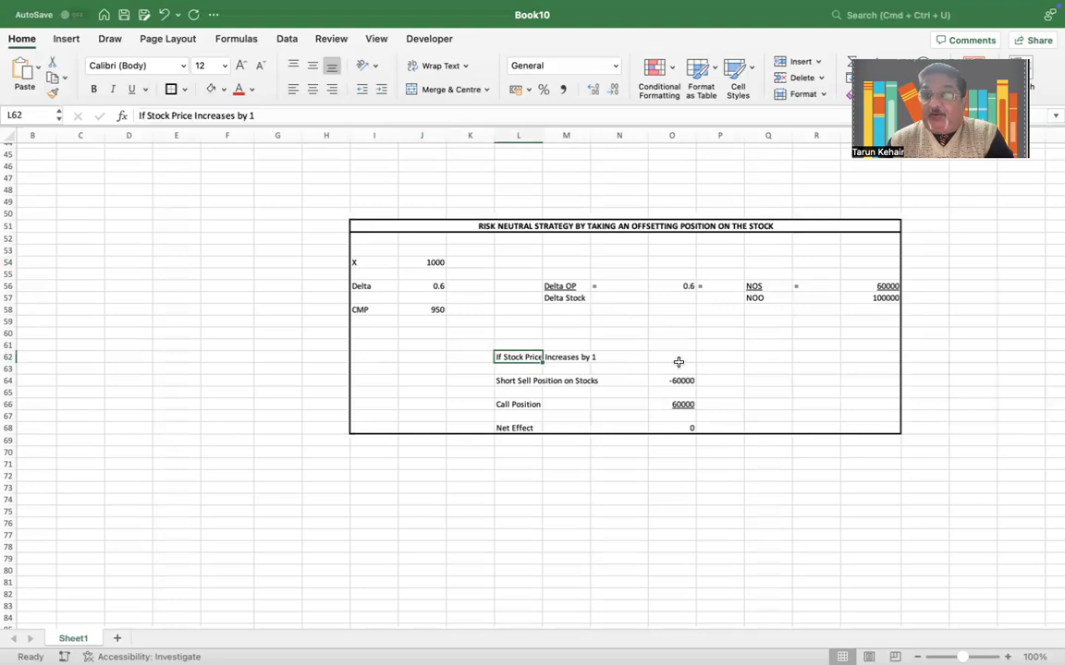
Examine the call position against the NOO and delta values, and check the call position and net effect formulas.
left_click(506, 404)
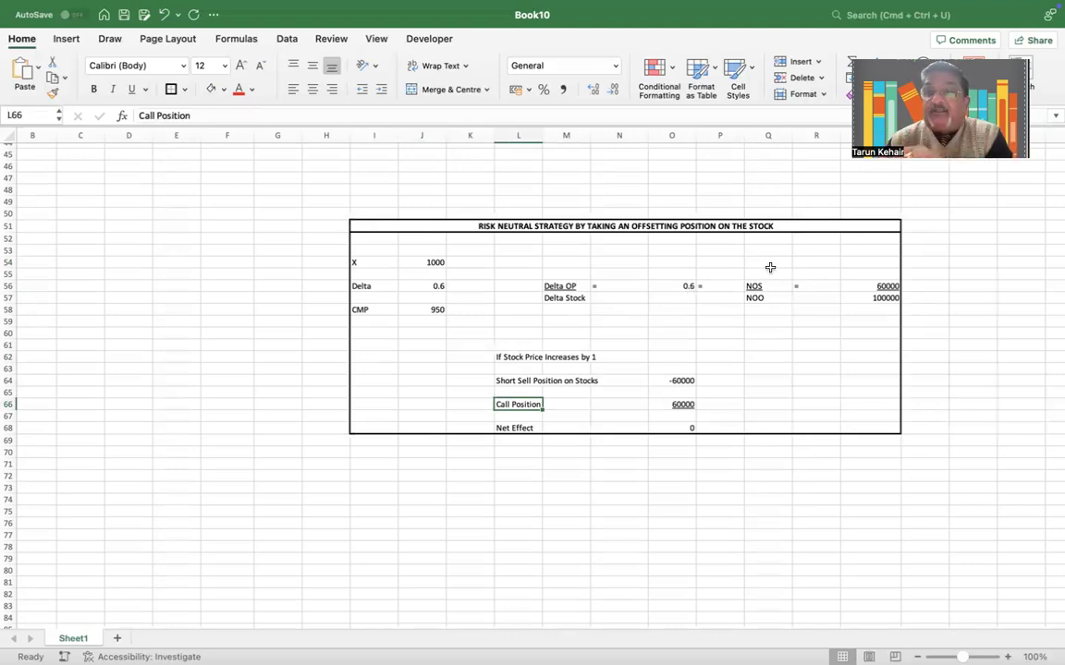
left_click(878, 298)
left_click(671, 286)
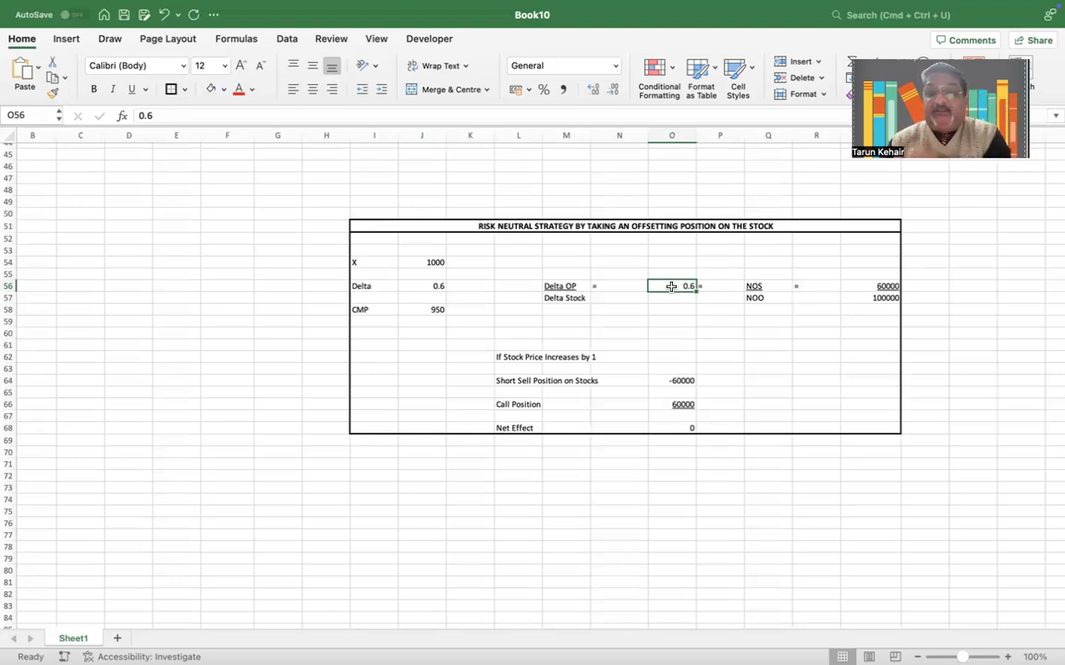
left_click(672, 404)
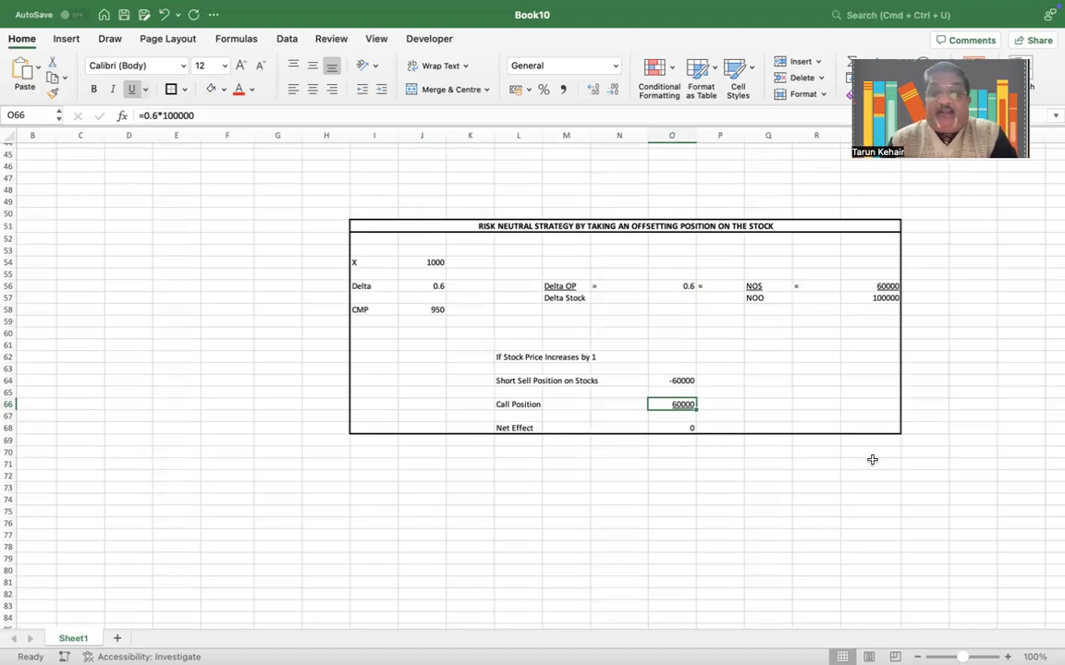
left_click(669, 426)
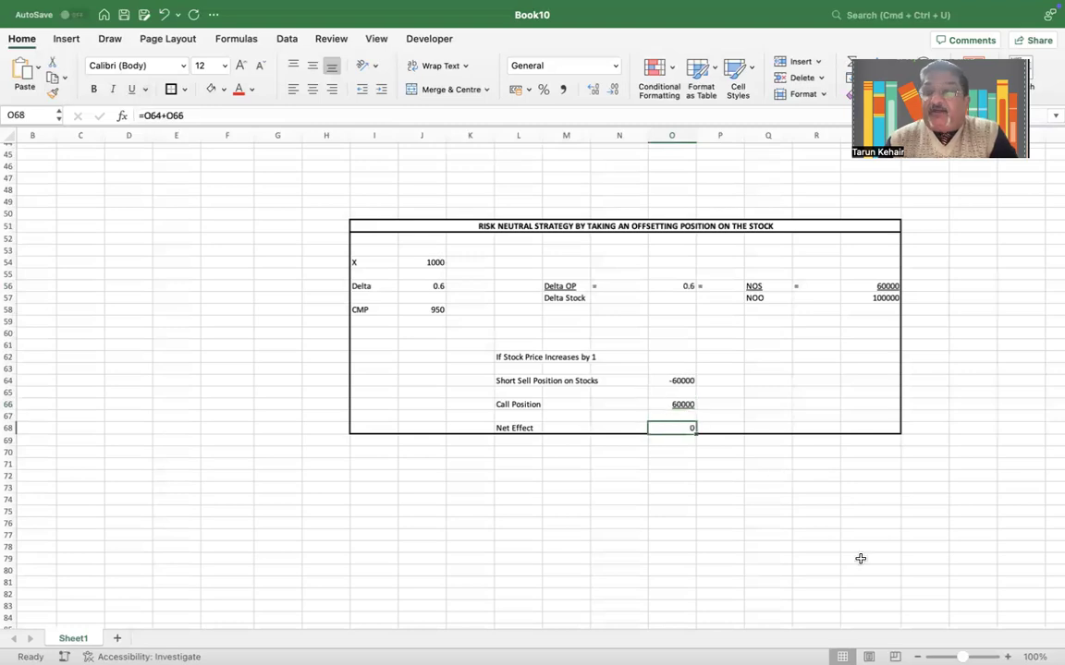
left_click(850, 532)
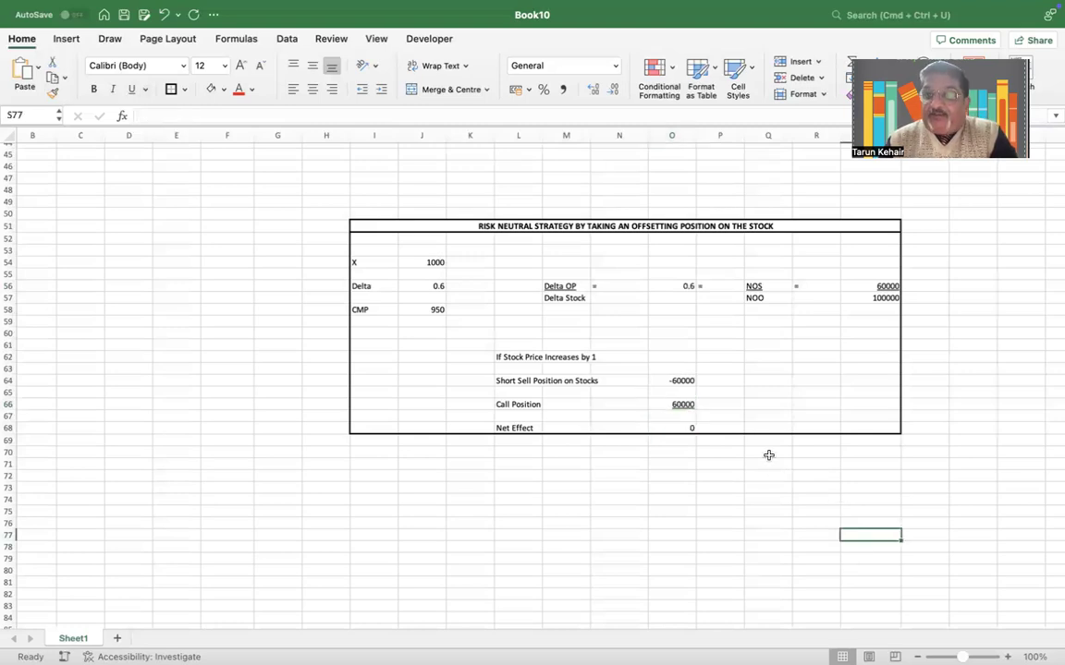
Return to the Option Price at Outset block and review its a value and the strike price X.
scroll(744, 429, "up", 5)
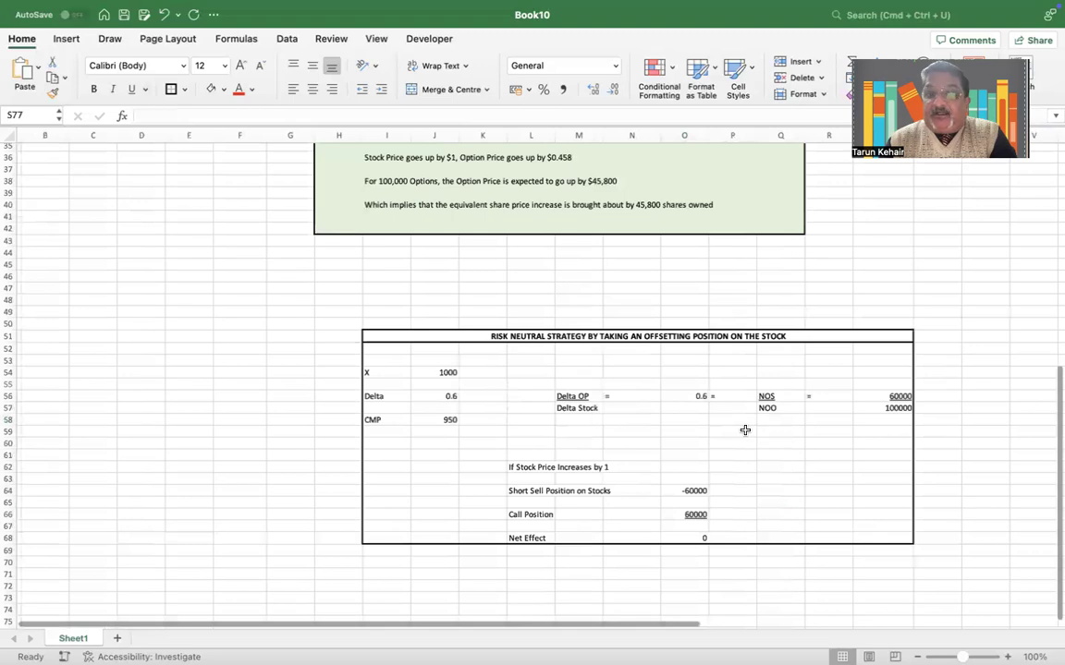
scroll(745, 430, "up", 1)
scroll(711, 376, "up", 10)
scroll(710, 375, "up", 2)
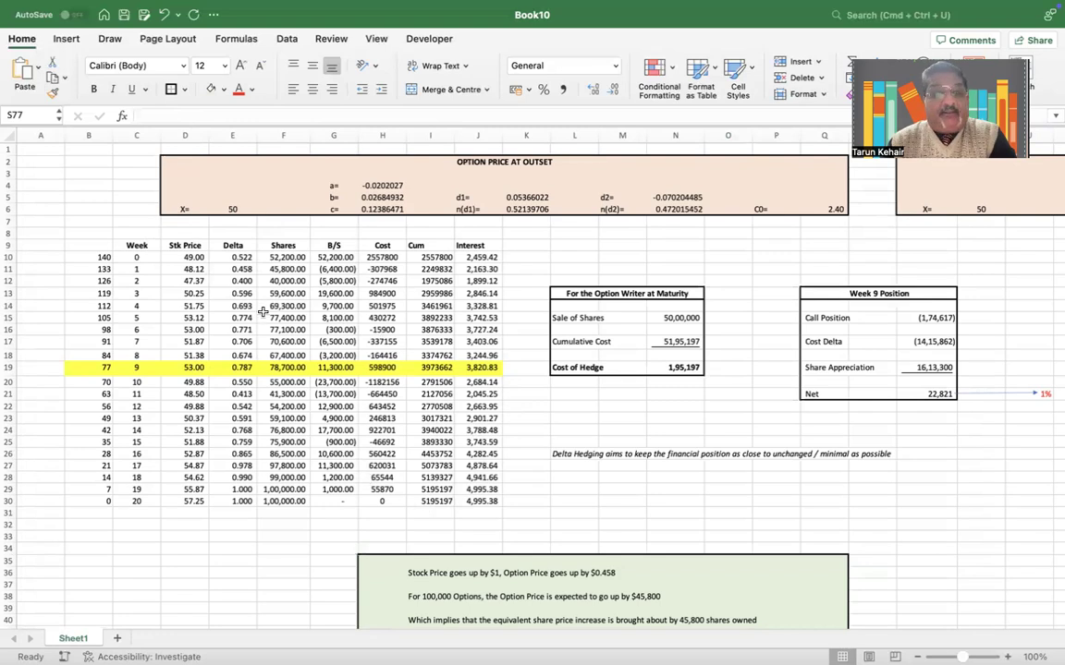
left_click(379, 186)
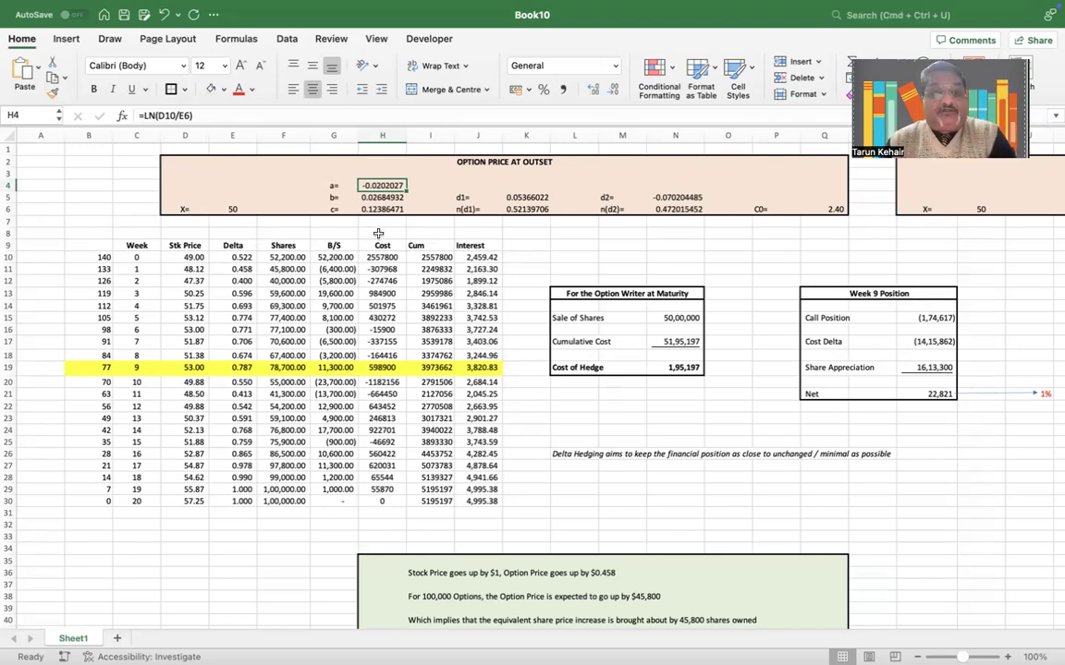
left_click(182, 210)
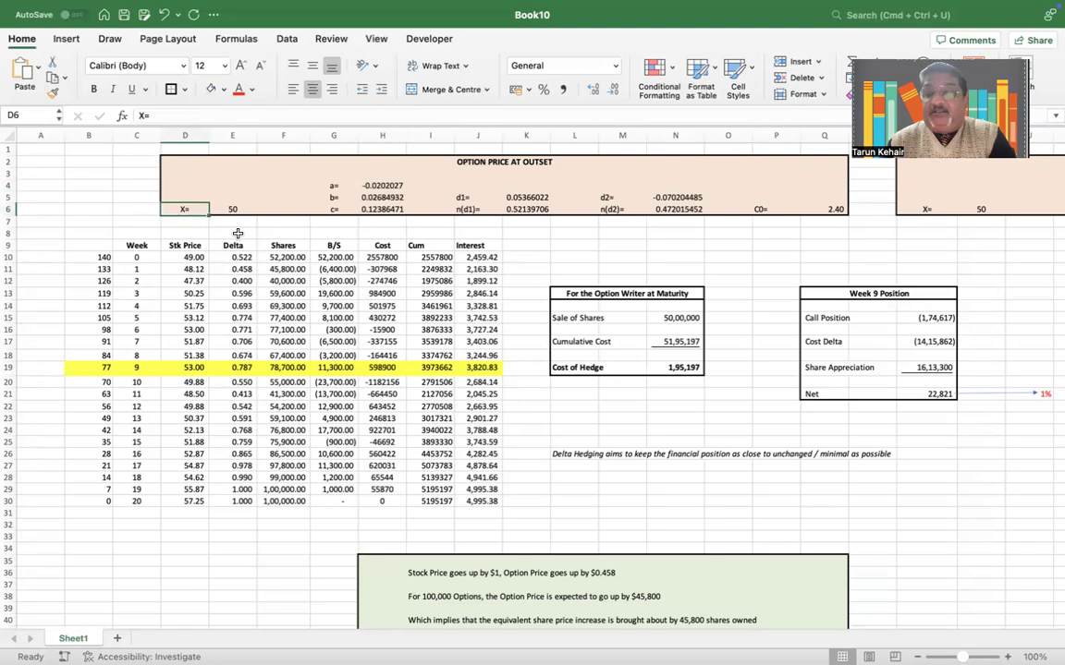
key("Right")
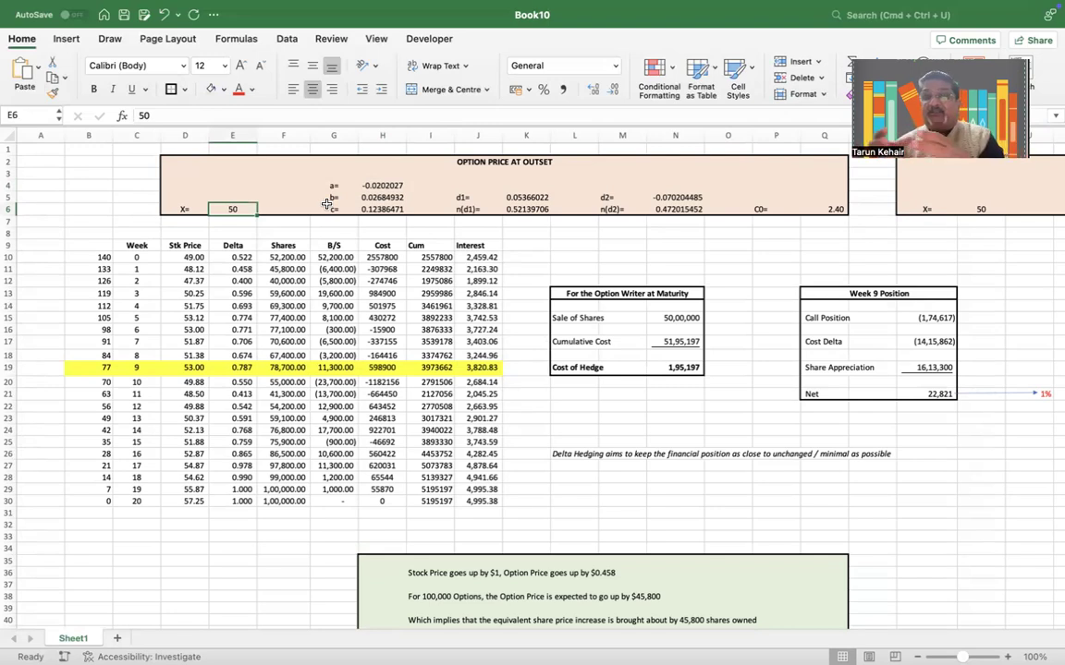
Inspect the formulas behind a, b and c in H4:H6 and their referenced cells, leaving each one unedited.
double_click(381, 184)
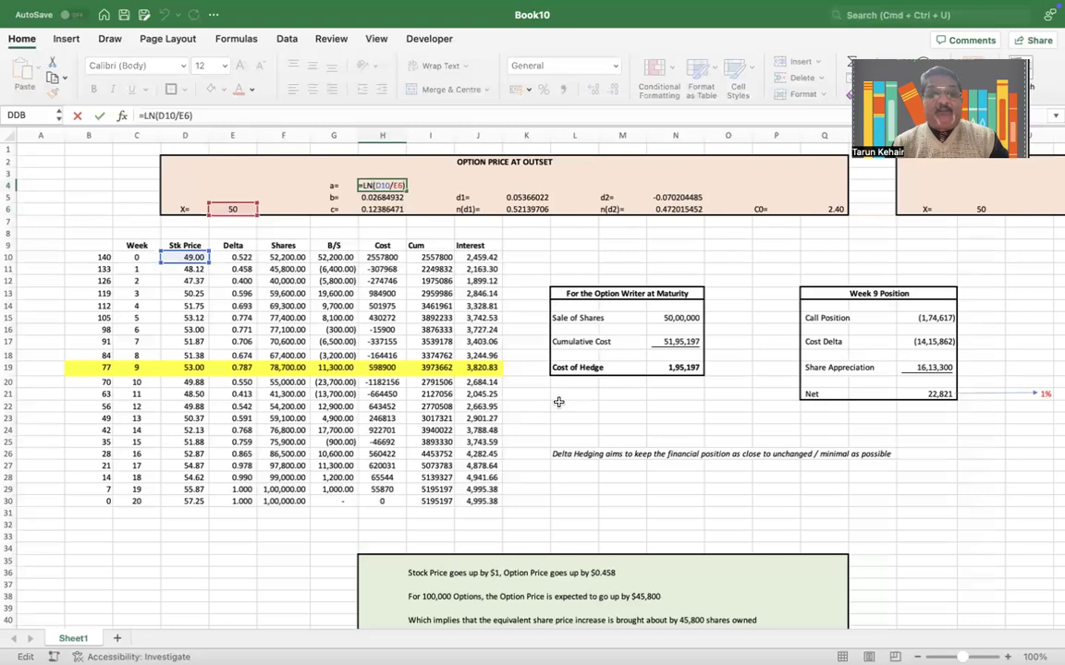
key("Escape")
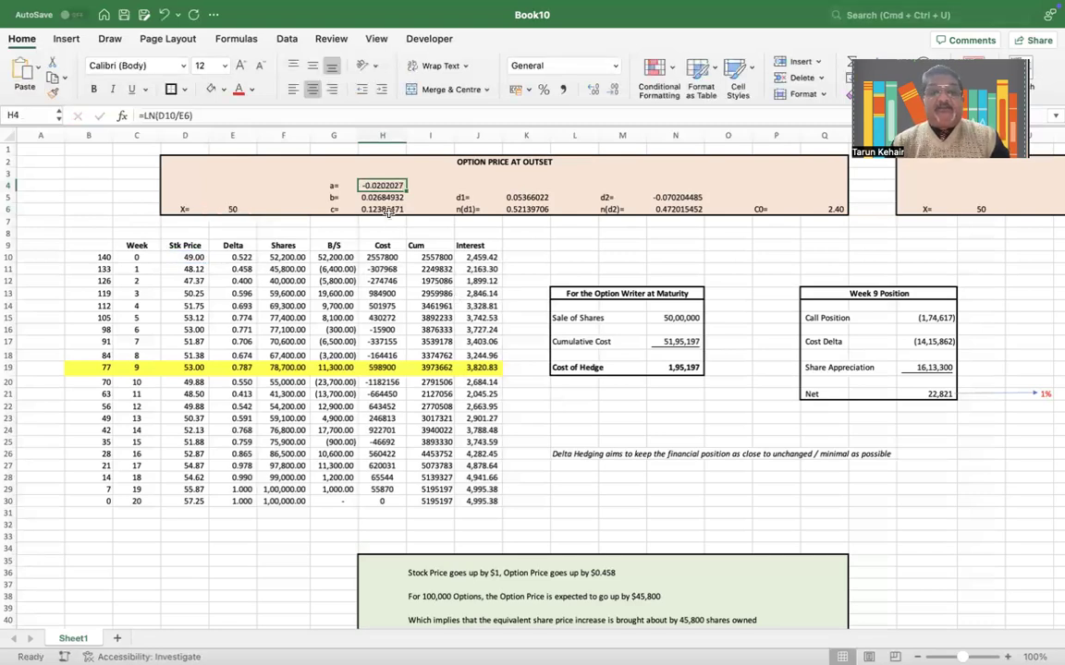
key("Down")
key("Down")
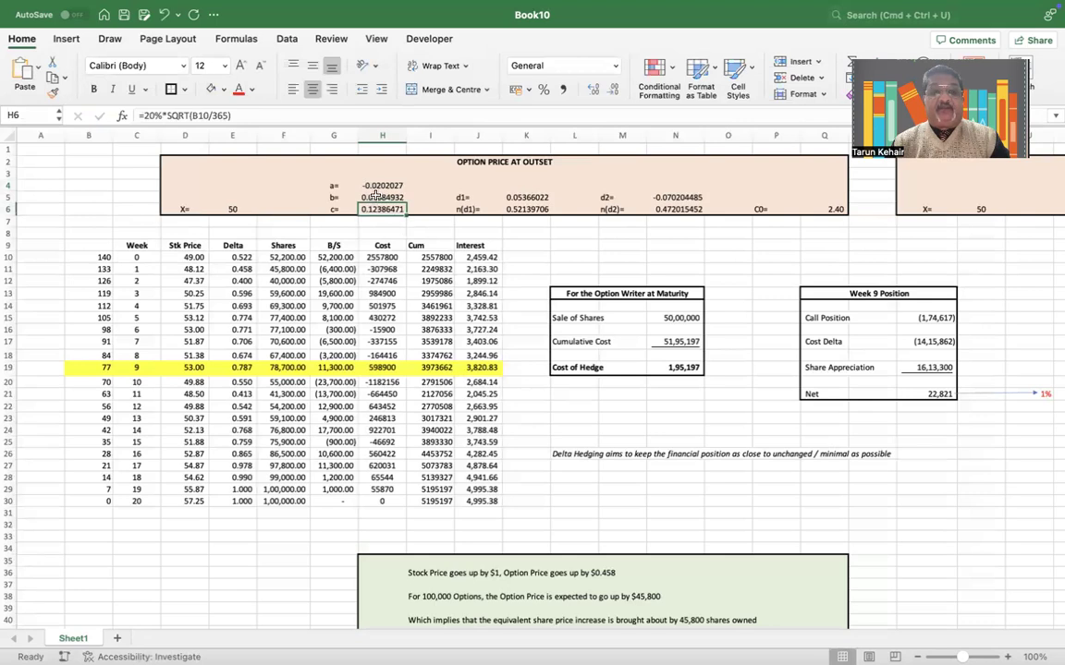
double_click(381, 197)
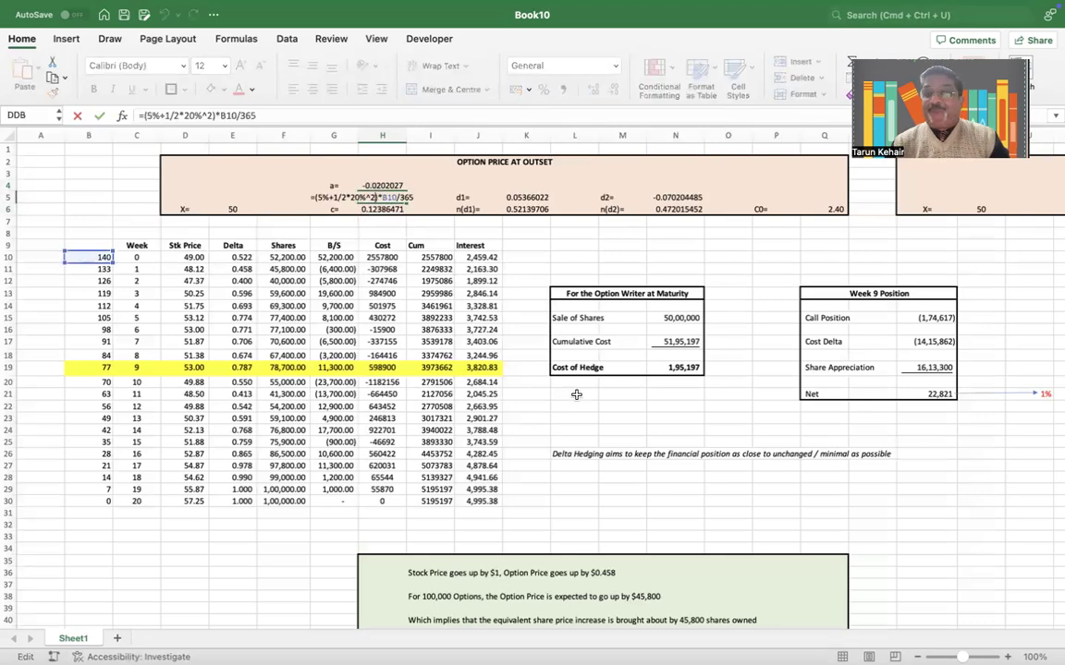
key("Escape")
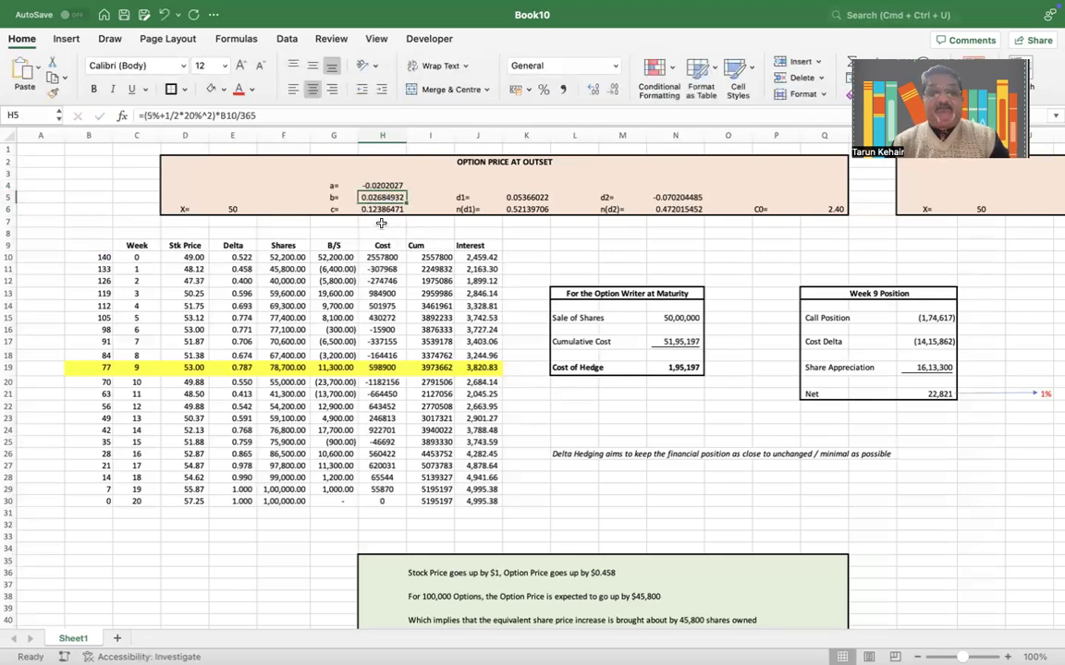
double_click(378, 210)
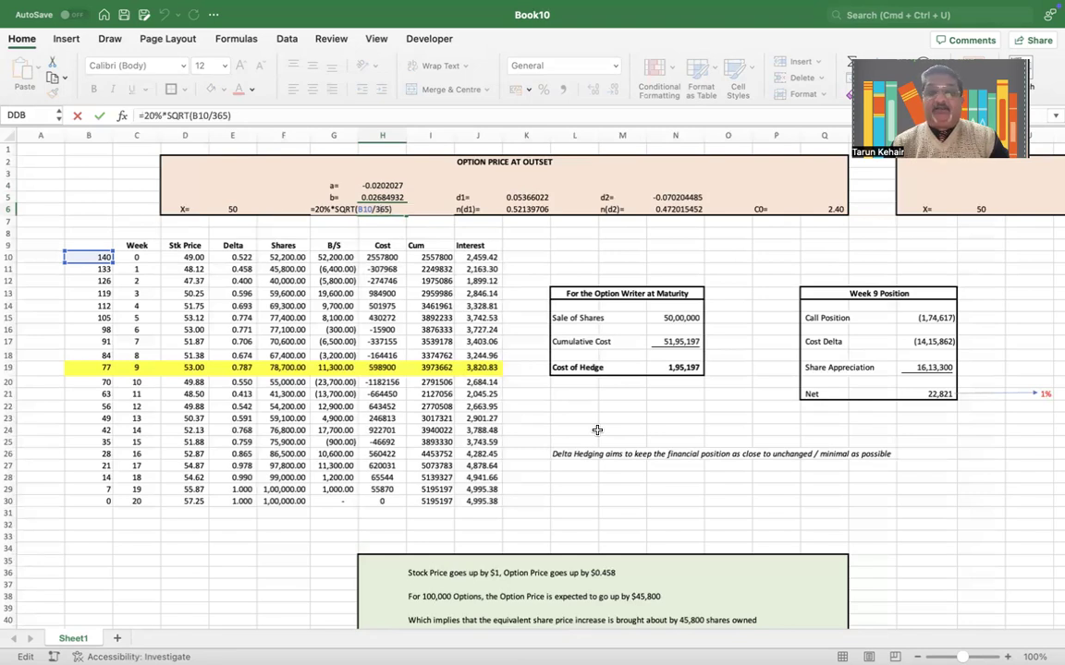
key("Escape")
key("Up")
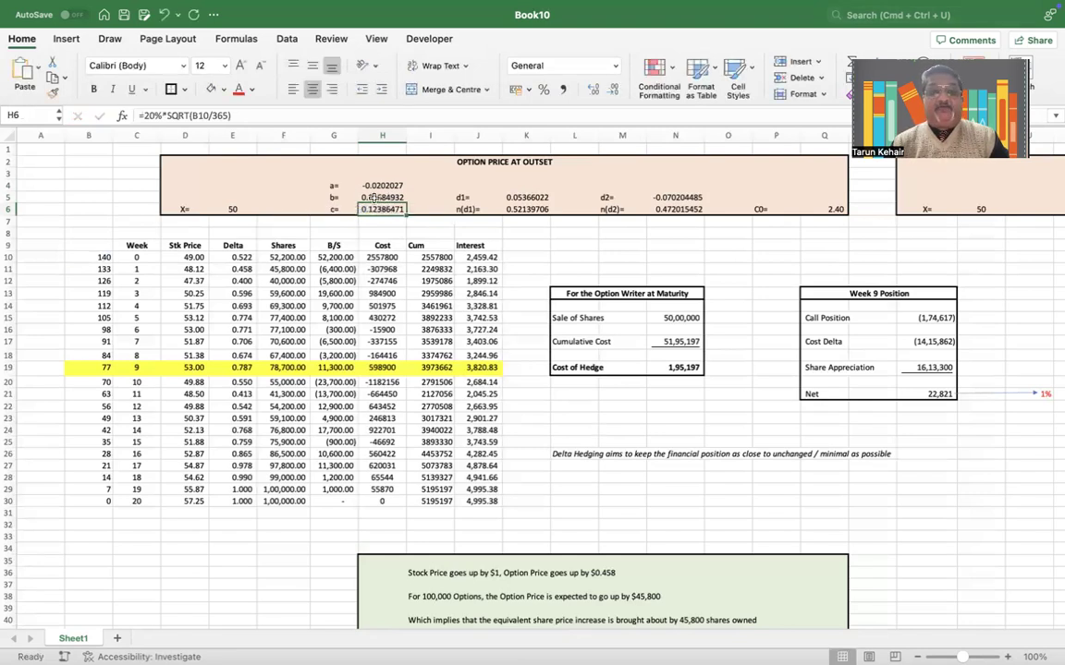
key("F2")
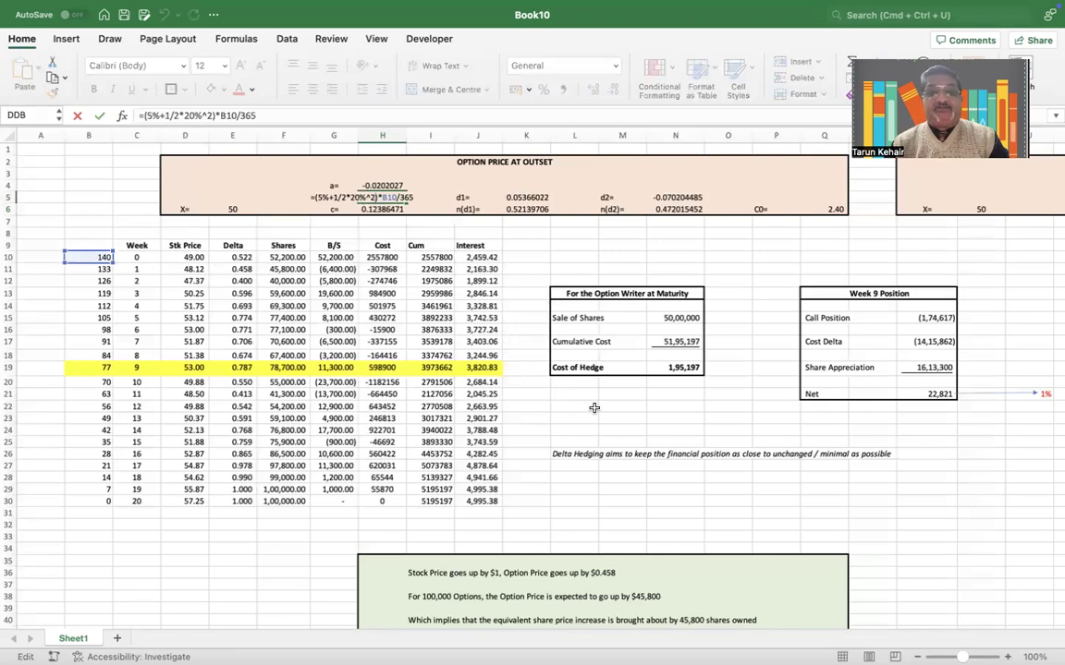
key("Escape")
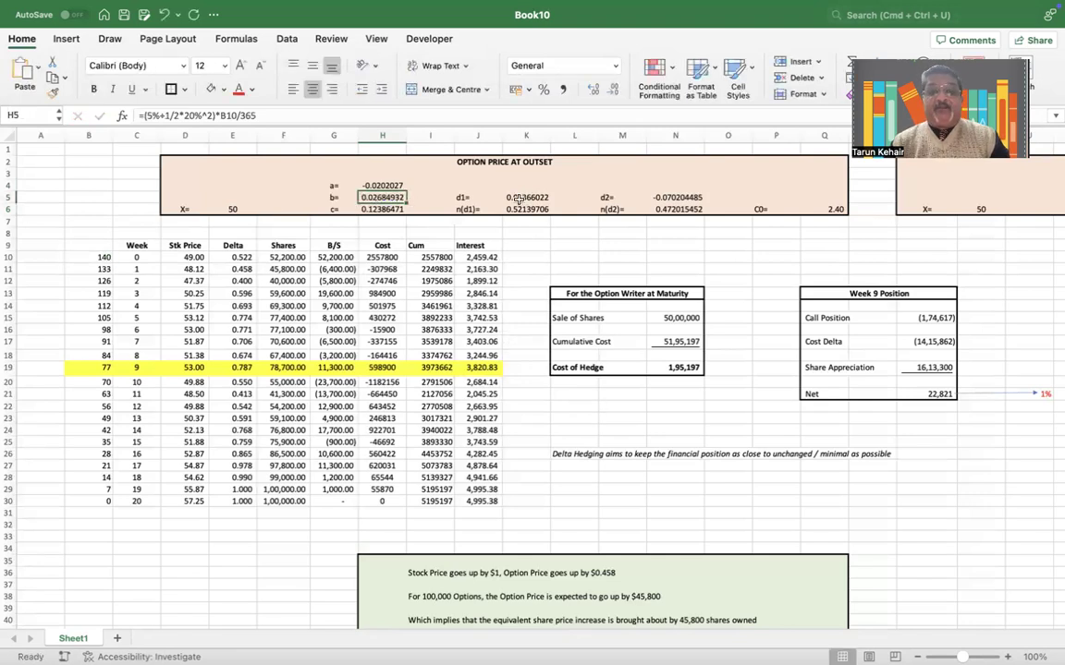
Inspect the d1 formula in K5 and the n(d1) formula in K6 with their referenced cells, leaving both unedited.
double_click(519, 198)
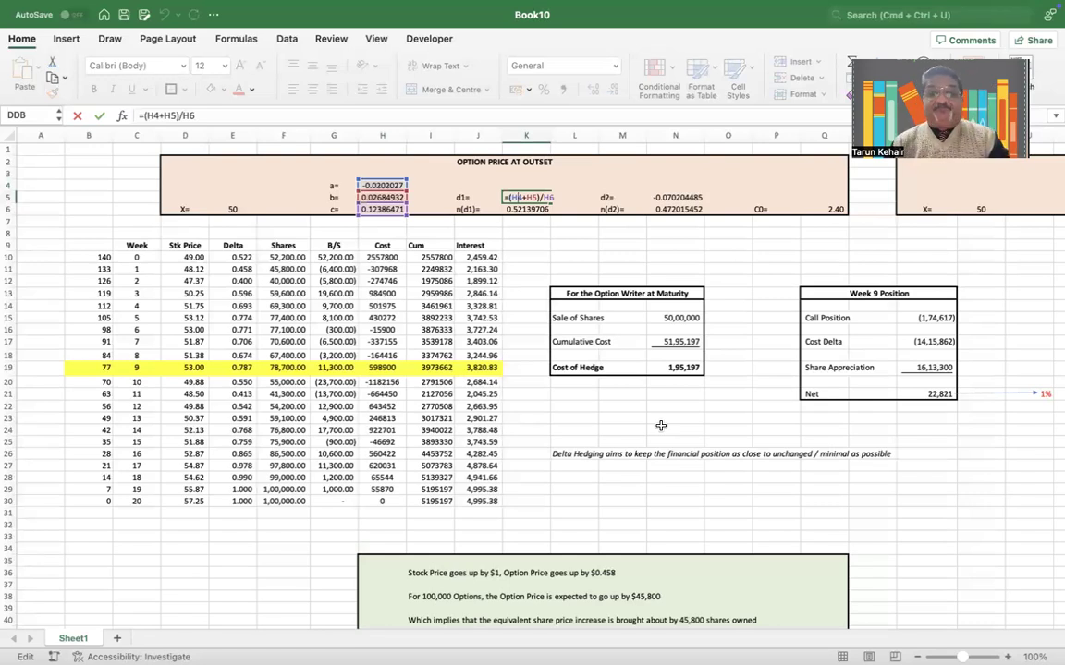
key("Return")
double_click(511, 209)
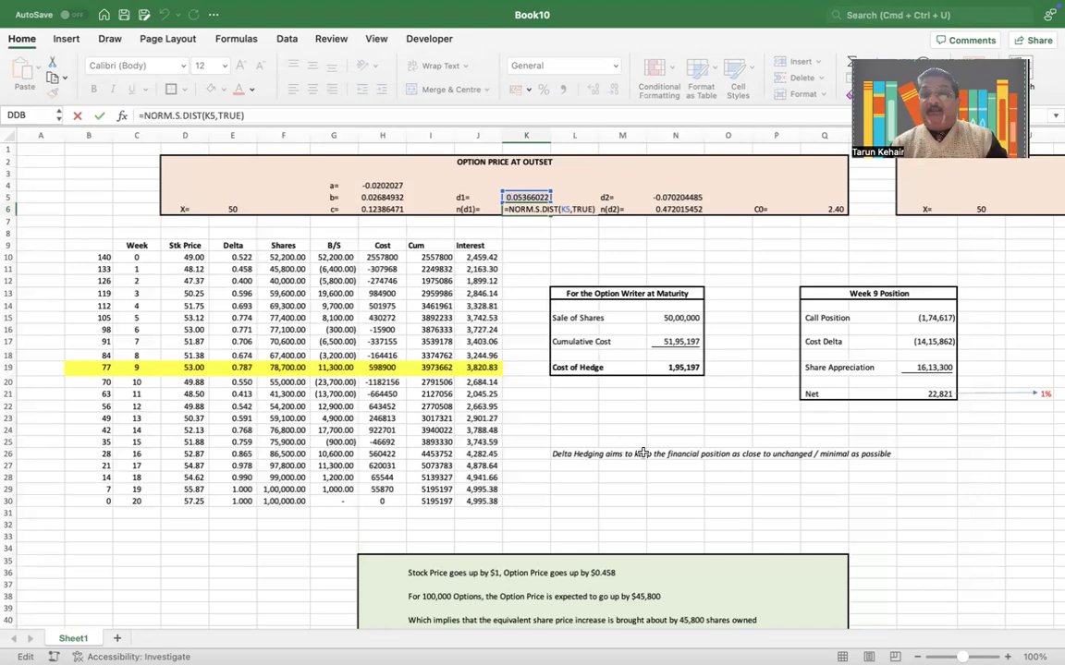
key("ctrl+Return")
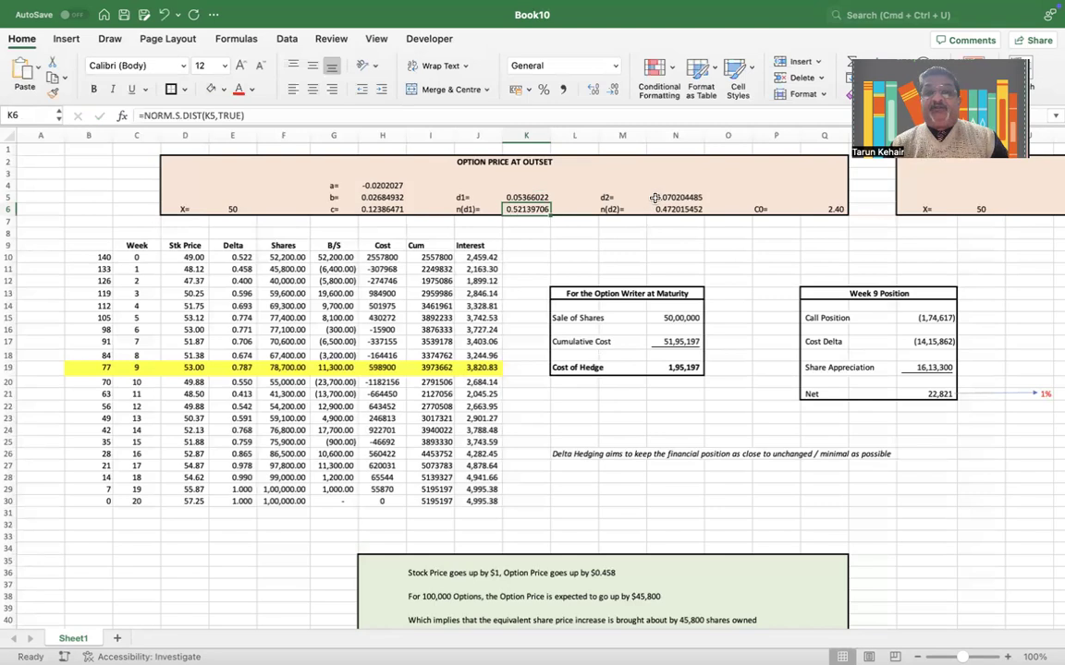
Review the d2 and n(d2) formulas in the Option Price at Outset block, along with the week 0 stock price.
left_click(655, 198)
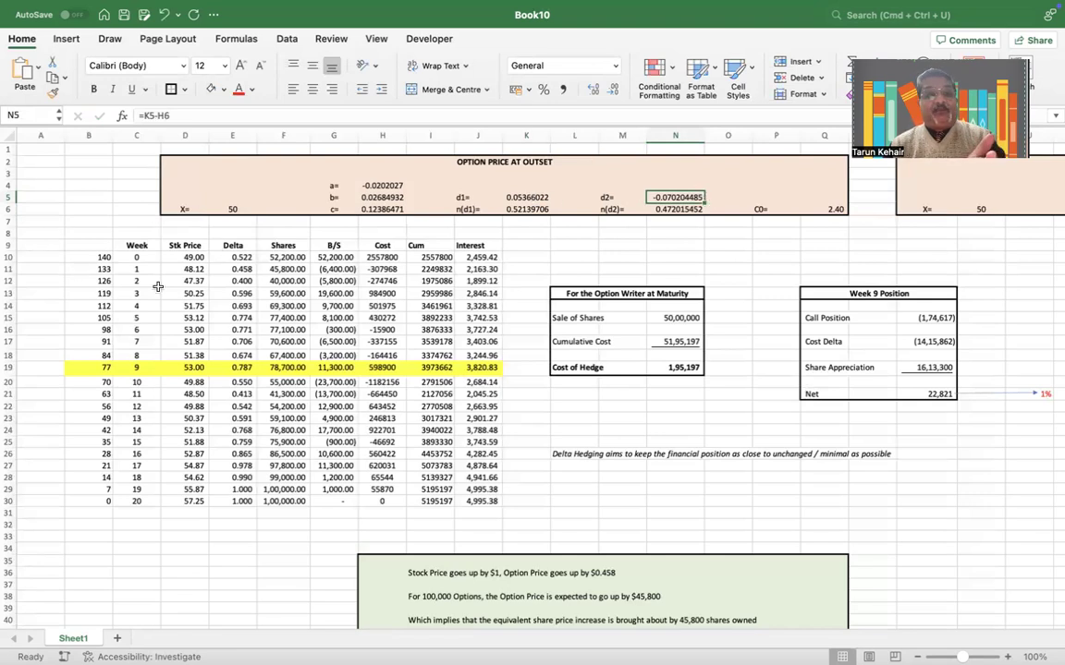
left_click(185, 258)
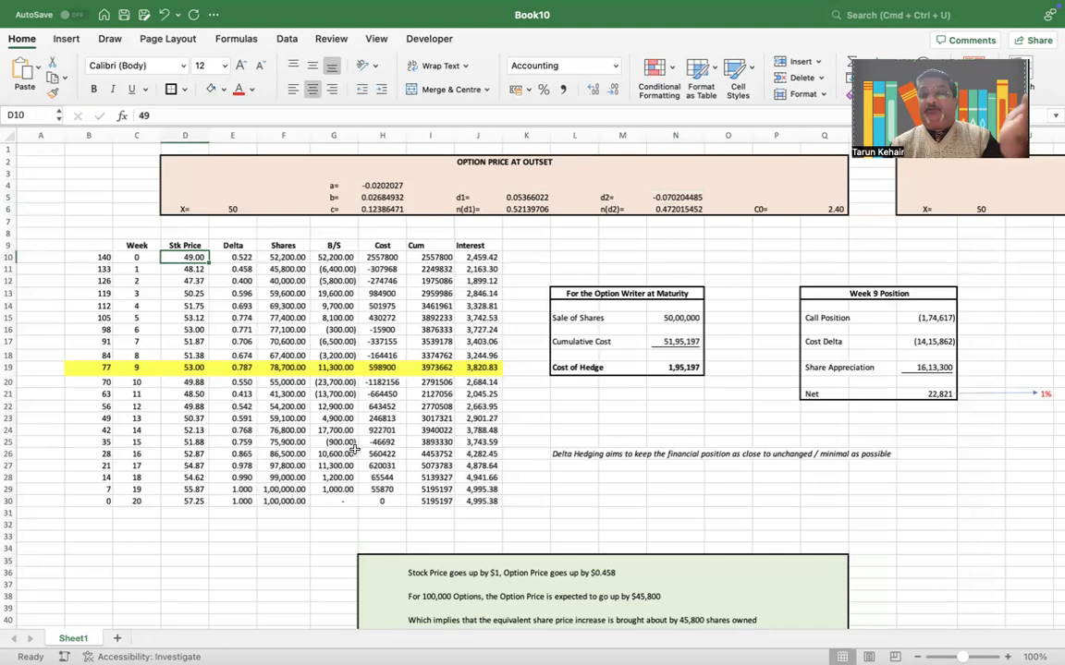
left_click(674, 196)
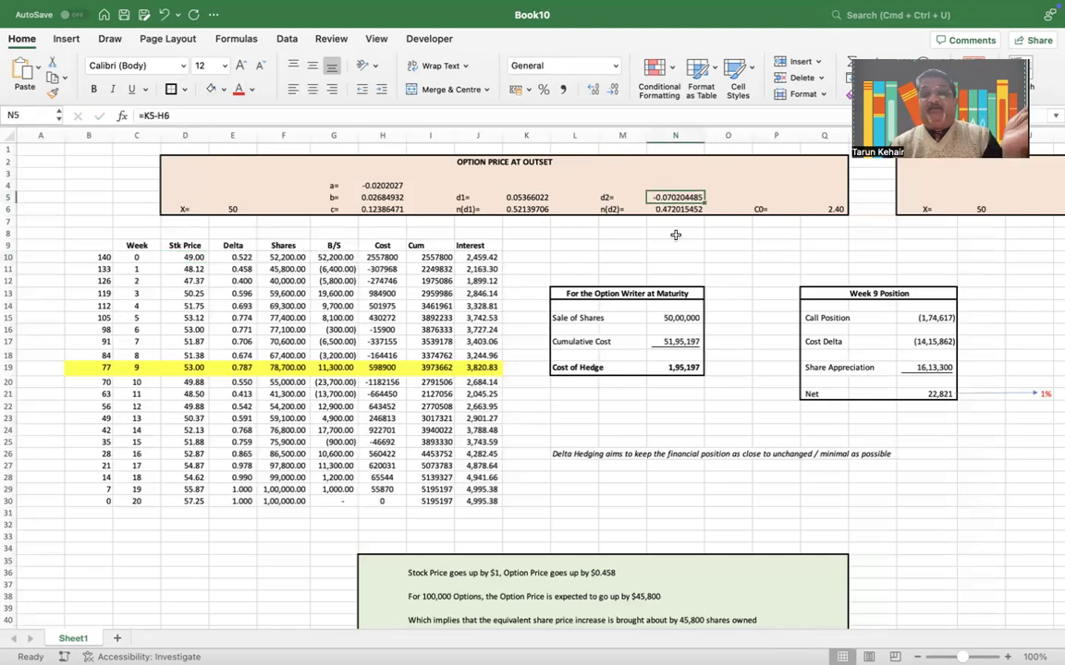
left_click(689, 211)
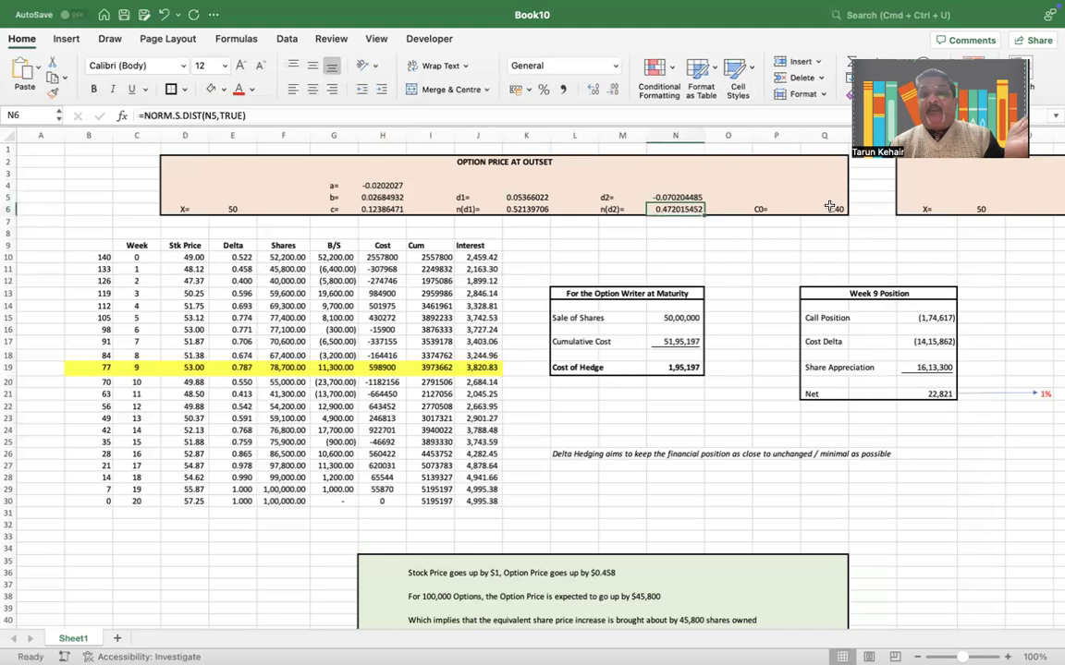
Inspect the call price C0 formula in Q6 and its referenced cells, leaving it unedited.
scroll(693, 212, "right", 3)
key("Right")
key("Right")
key("Right")
key("Down")
key("Down")
key("Down")
key("Down")
key("Down")
key("Down")
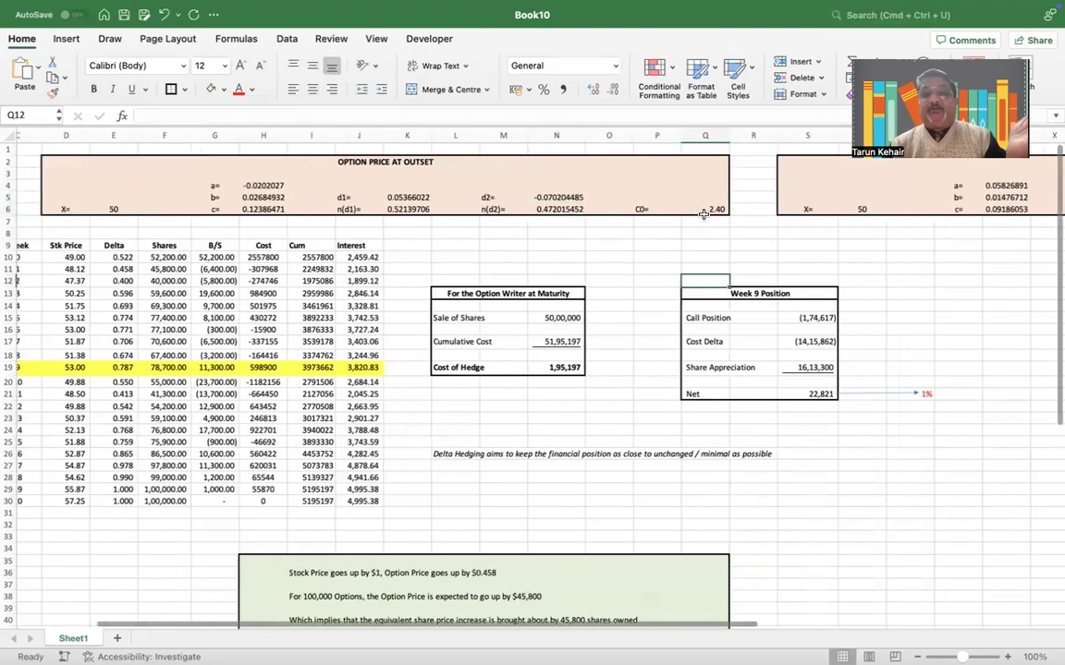
double_click(711, 205)
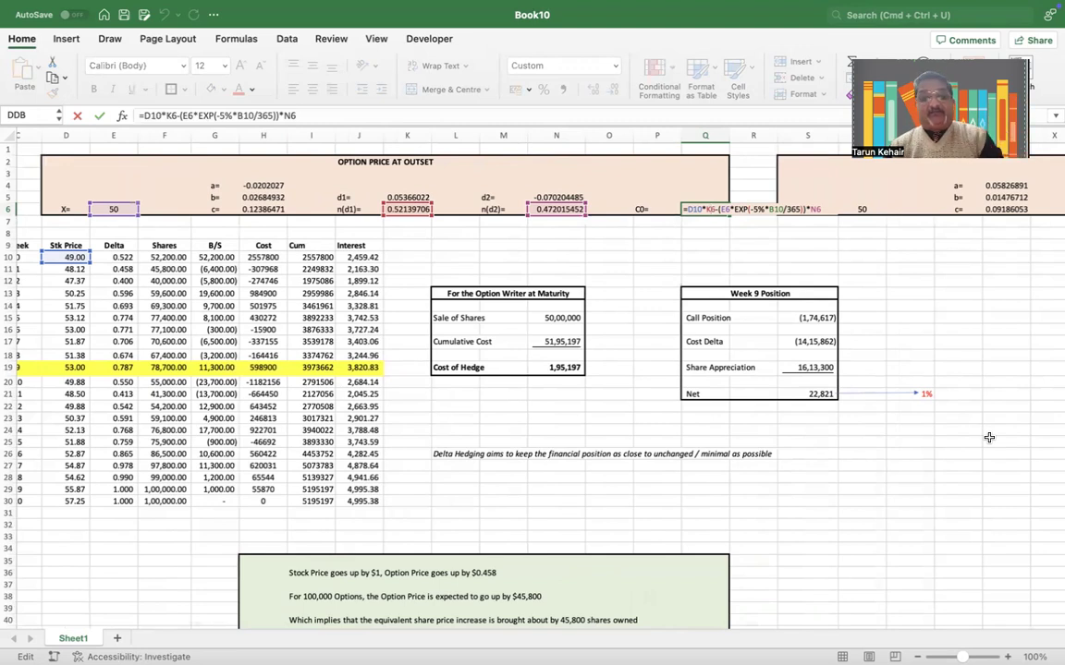
key("Return")
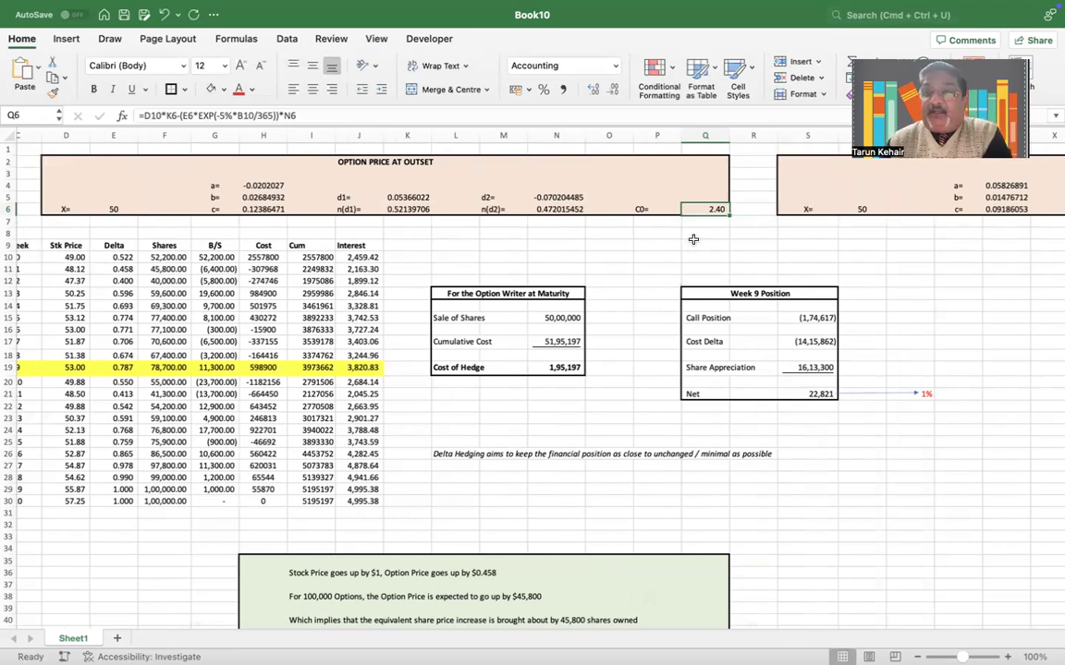
Examine the weekly stock prices in the hedging table, starting from week 0.
scroll(693, 239, "left", 3)
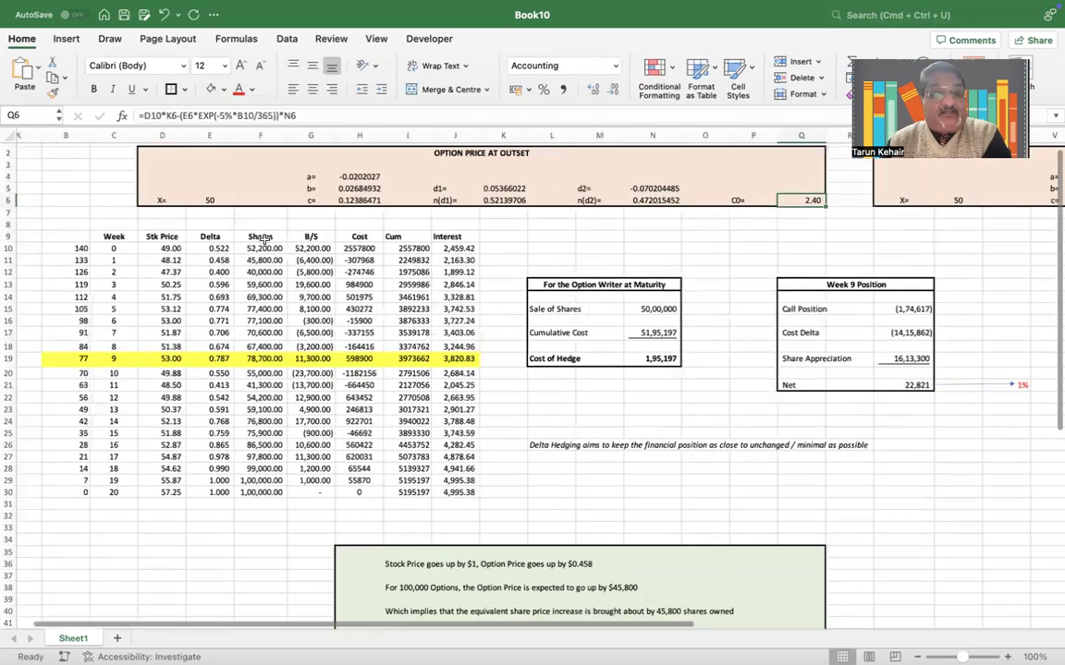
left_click(102, 247)
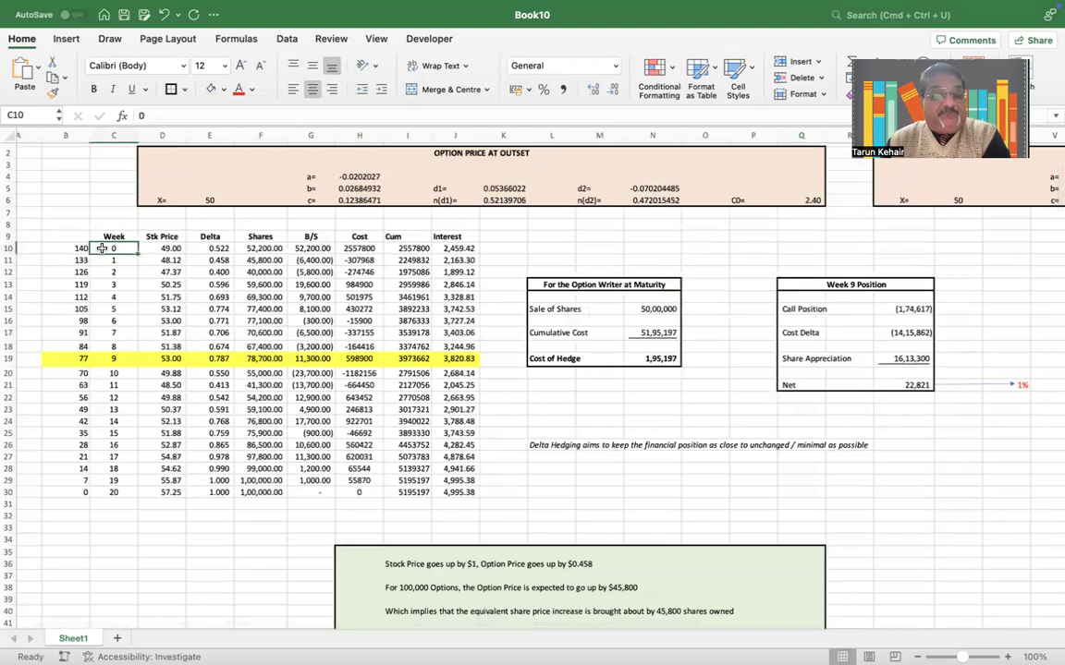
key("Right")
key("Down")
key("Down")
key("Down")
key("Down")
key("Down")
key("Down")
key("Down")
key("Up")
key("Up")
key("Up")
key("Up")
key("Up")
key("Up")
Examine the formulas in the Delta column down to the highlighted week 9 row.
key("Right")
key("Up")
key("Down")
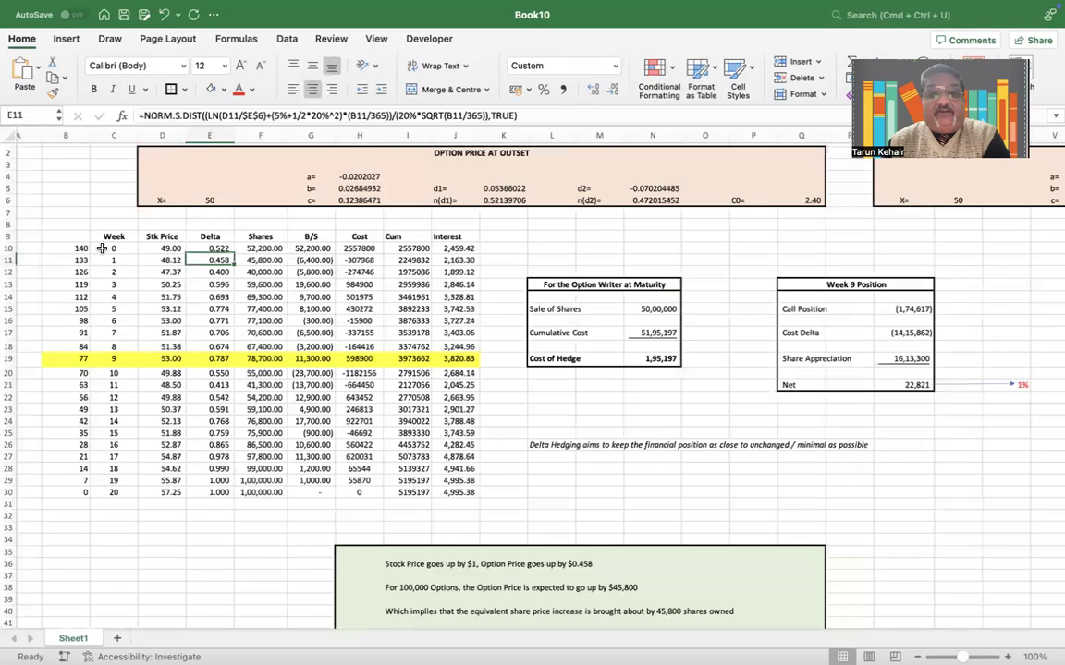
key("Down")
key("Down")
key("Down")
key("Down")
key("Down")
key("Down")
key("Down")
key("Down")
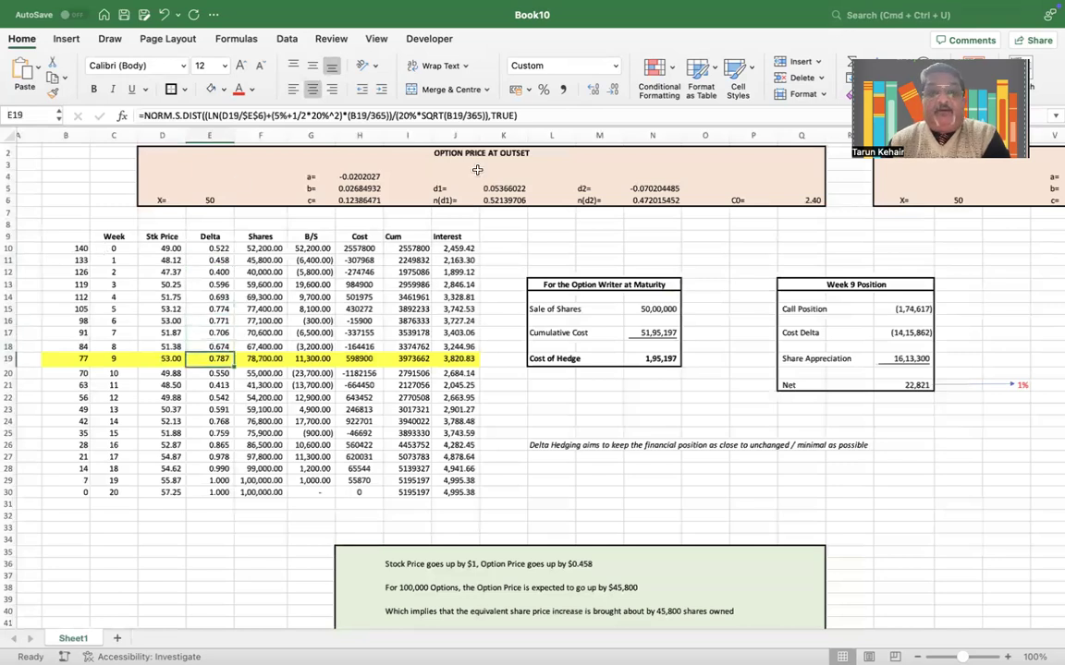
Compare n(d1) at outset with the week 0 delta and check the week 0 shares, B/S and cost cells.
left_click(502, 200)
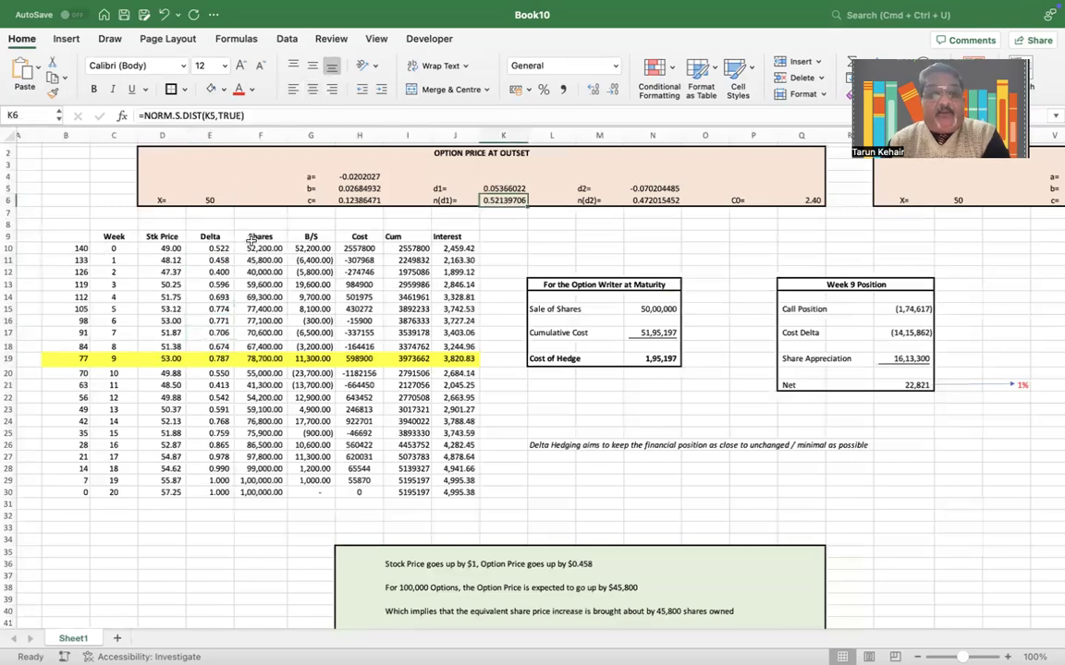
left_click(211, 248)
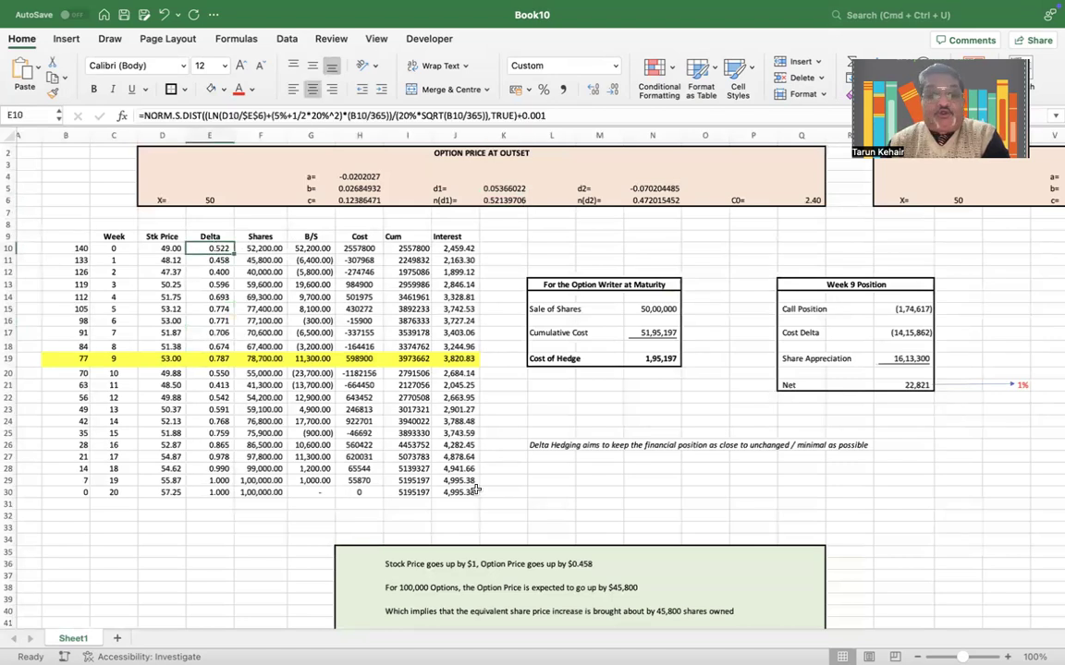
key("Right")
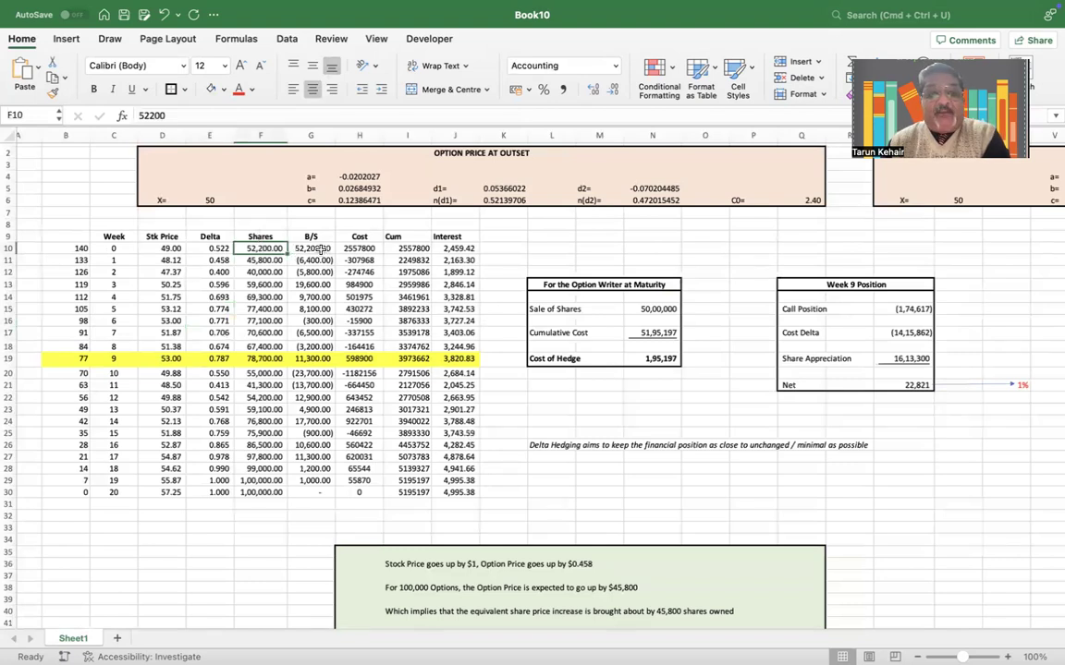
key("Right")
key("Right")
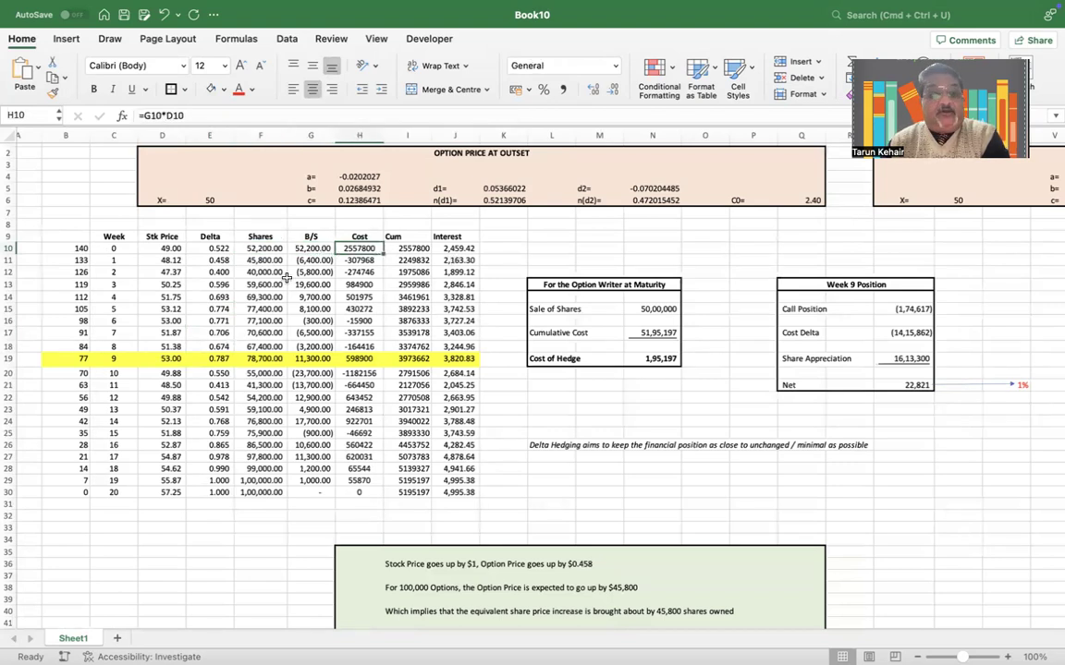
Check the week 1 stock price and the formulas behind its delta and number of shares.
left_click(162, 260)
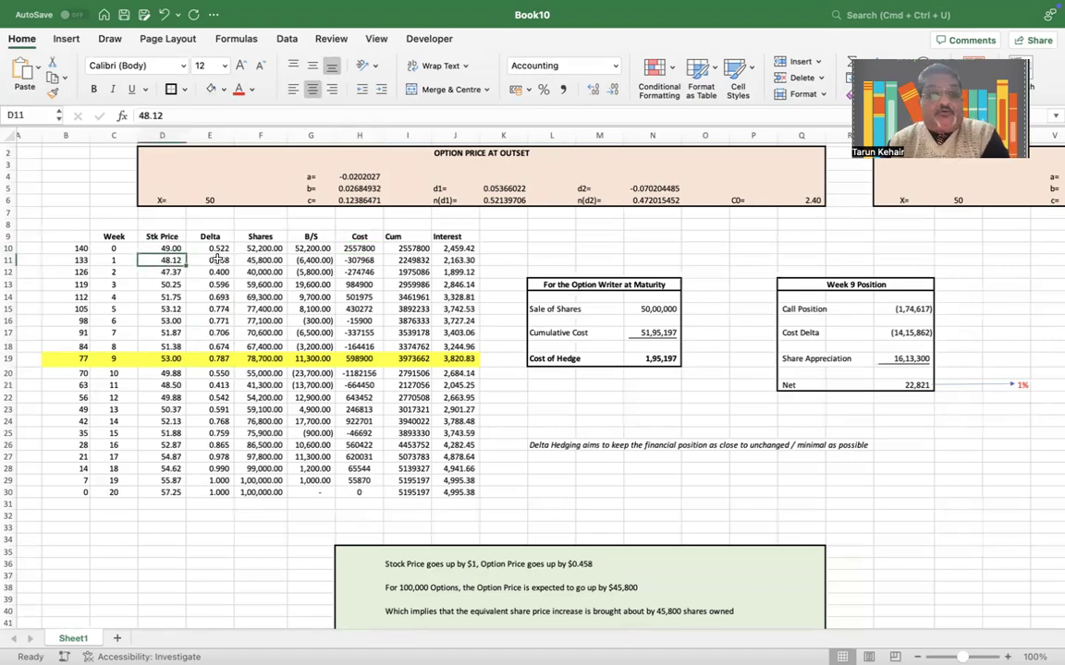
key("Right")
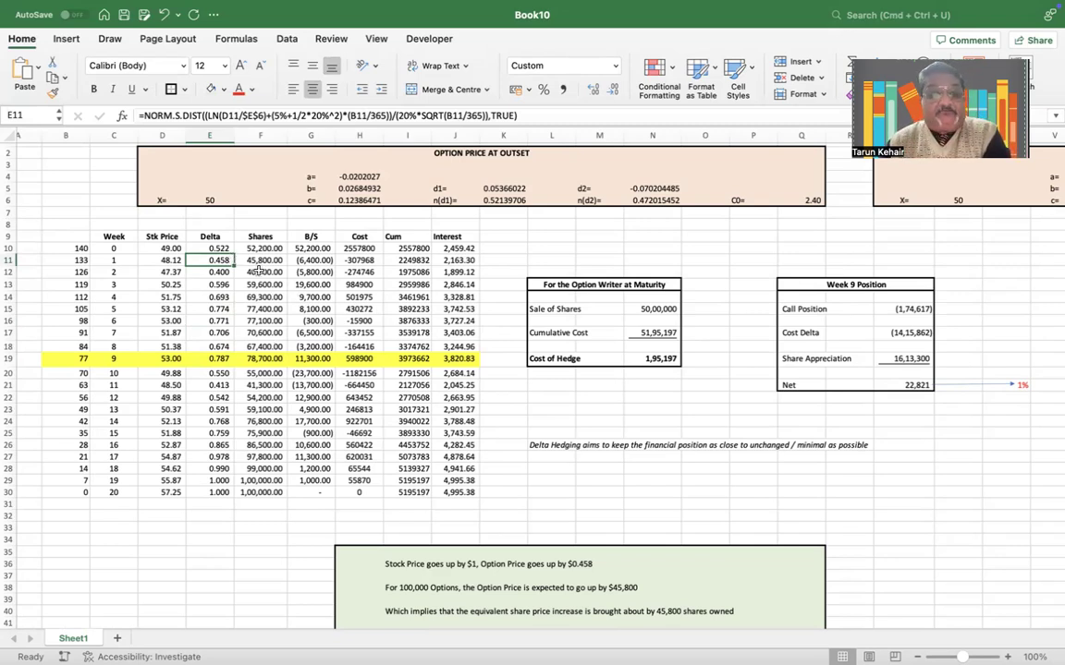
left_click(263, 261)
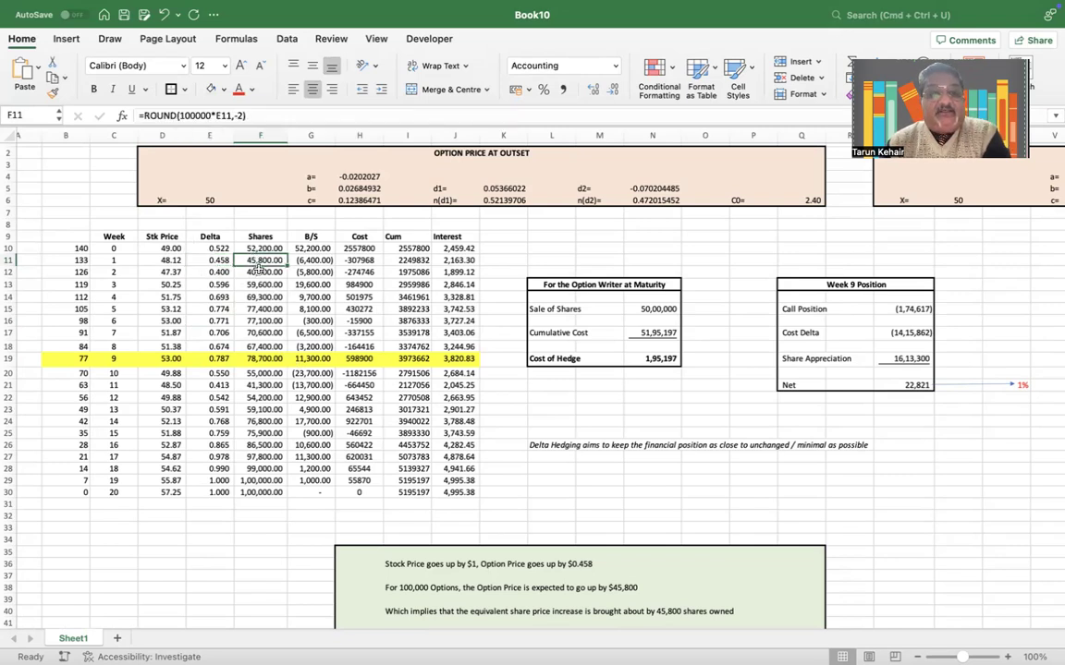
Review the week 1 B/S formula against the week 1 shares and the B/S entries for weeks 0 and 2.
left_click(312, 262)
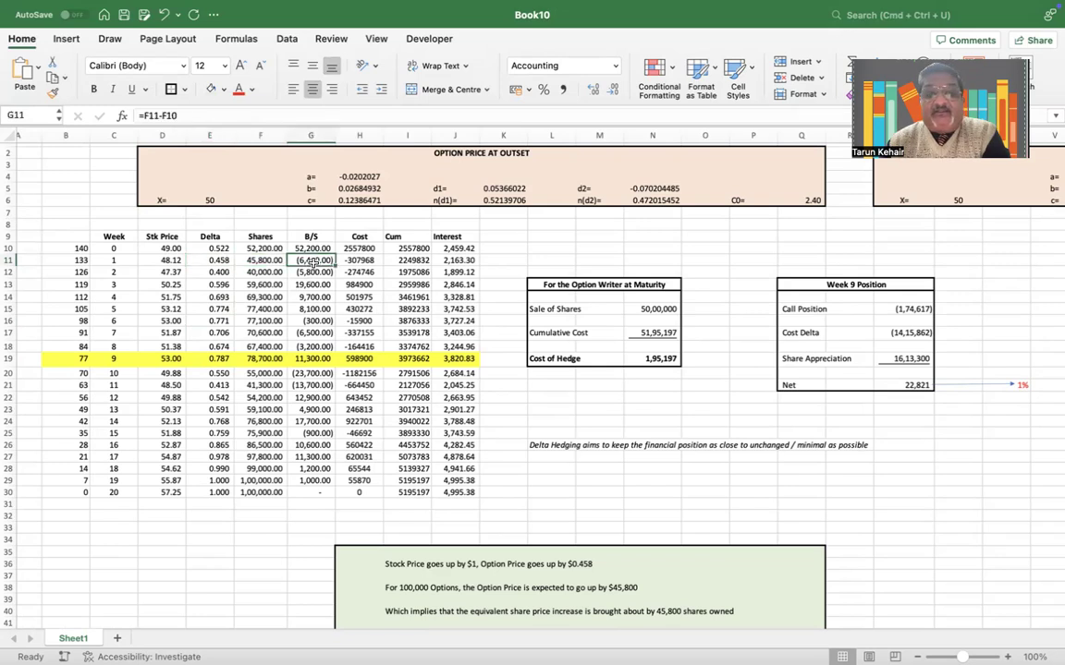
left_click(254, 263)
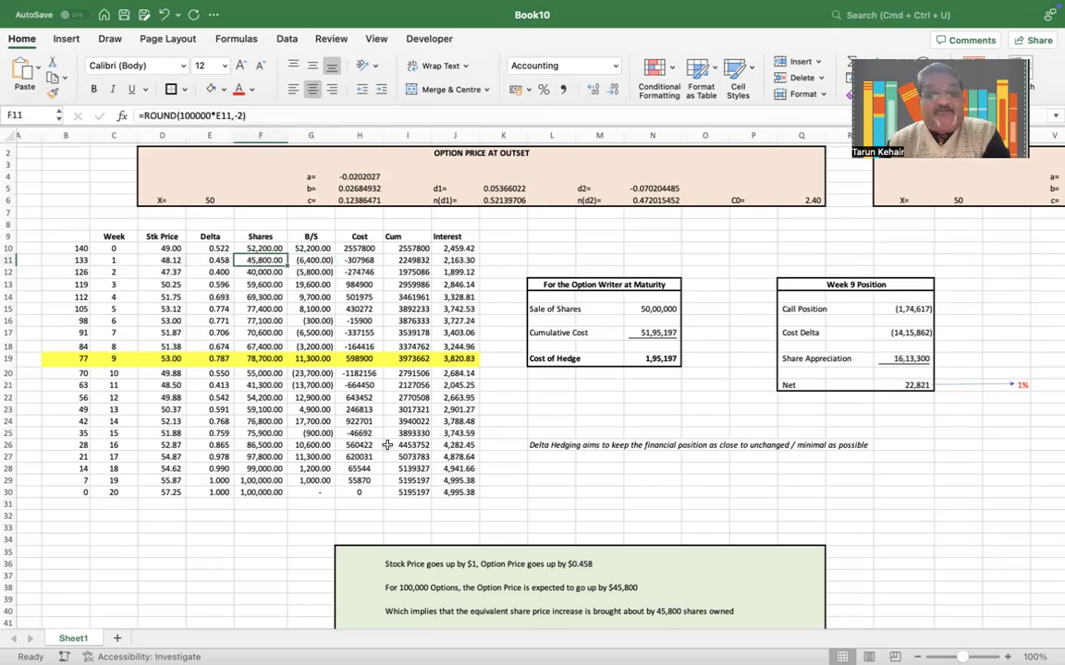
left_click(299, 251)
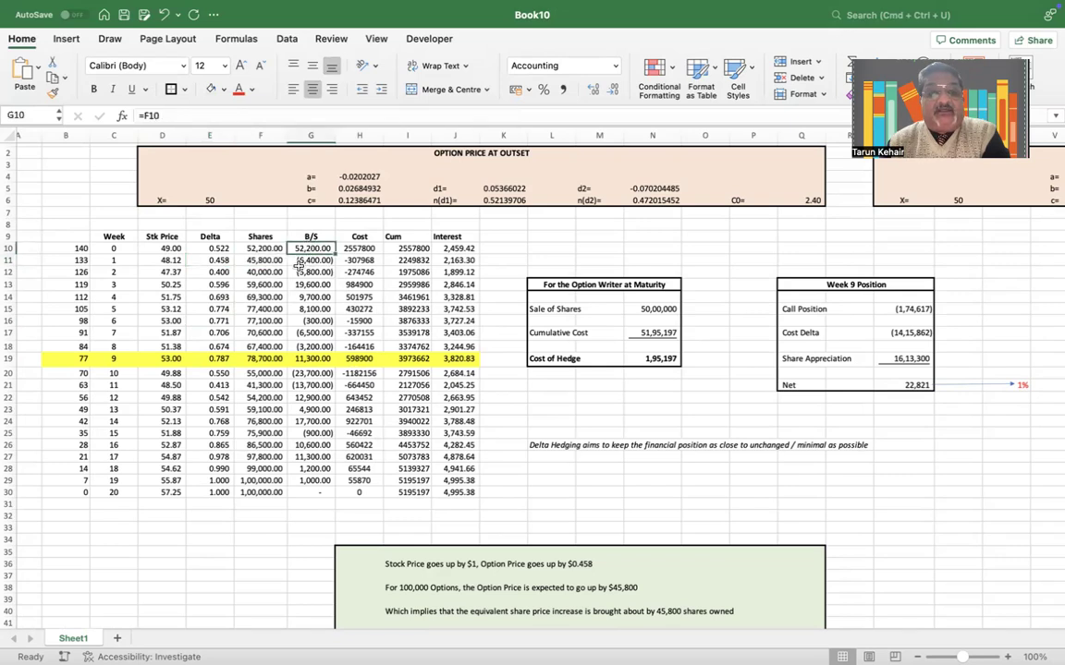
left_click(298, 272)
left_click(298, 262)
left_click(265, 261)
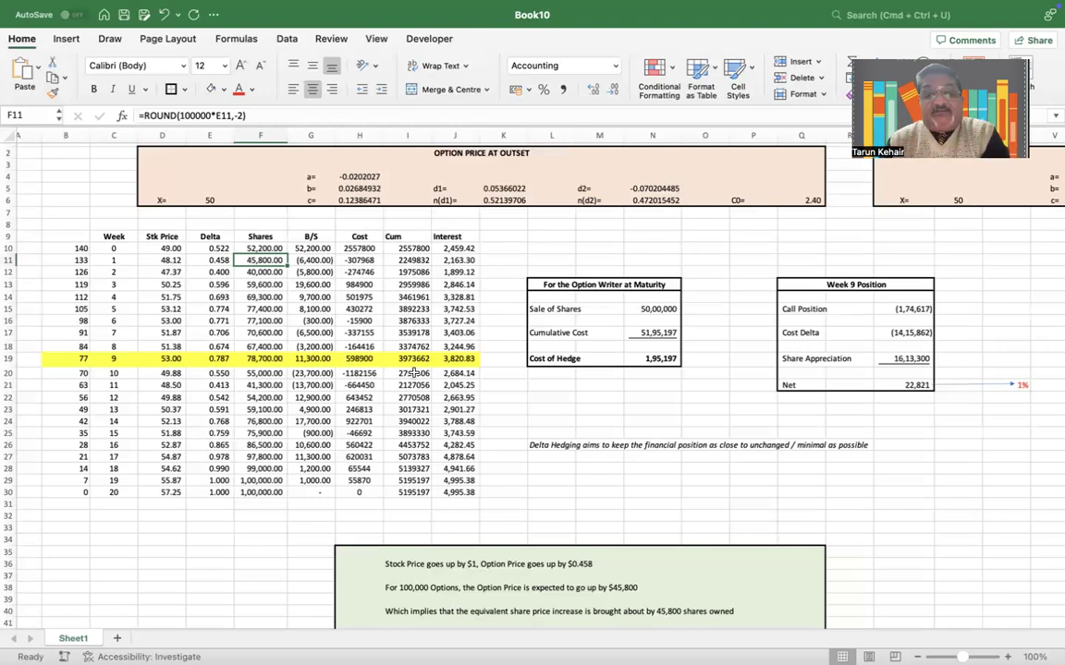
Read the note on the aim of delta hedging and relate the Week 9 call position to the highlighted week 9 row.
scroll(554, 411, "up", 1)
scroll(554, 411, "left", 1)
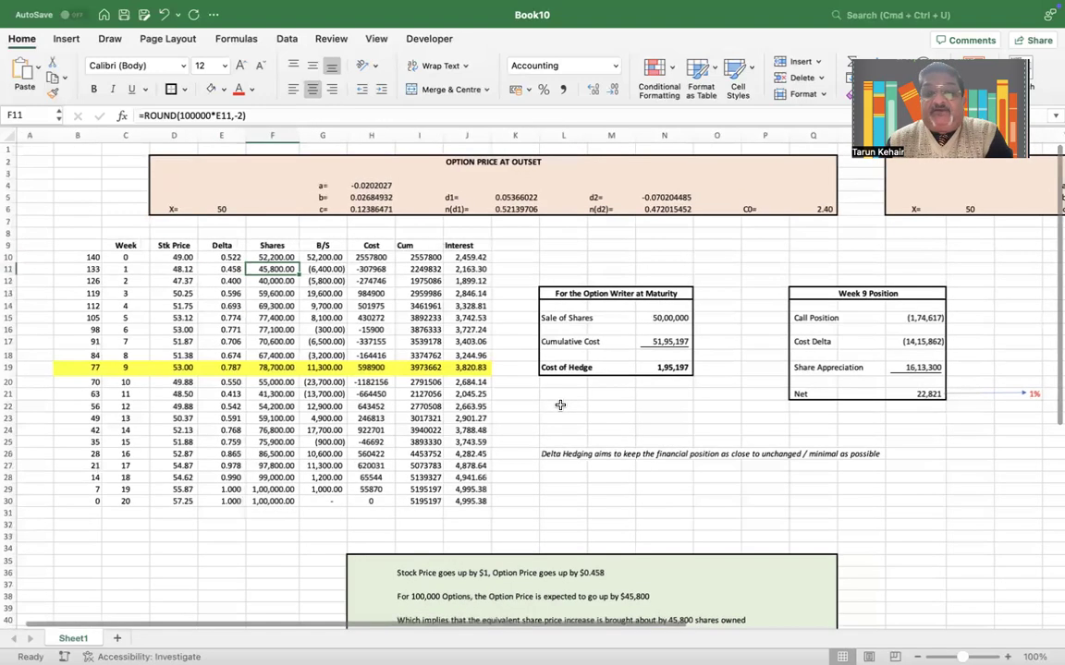
left_click(562, 454)
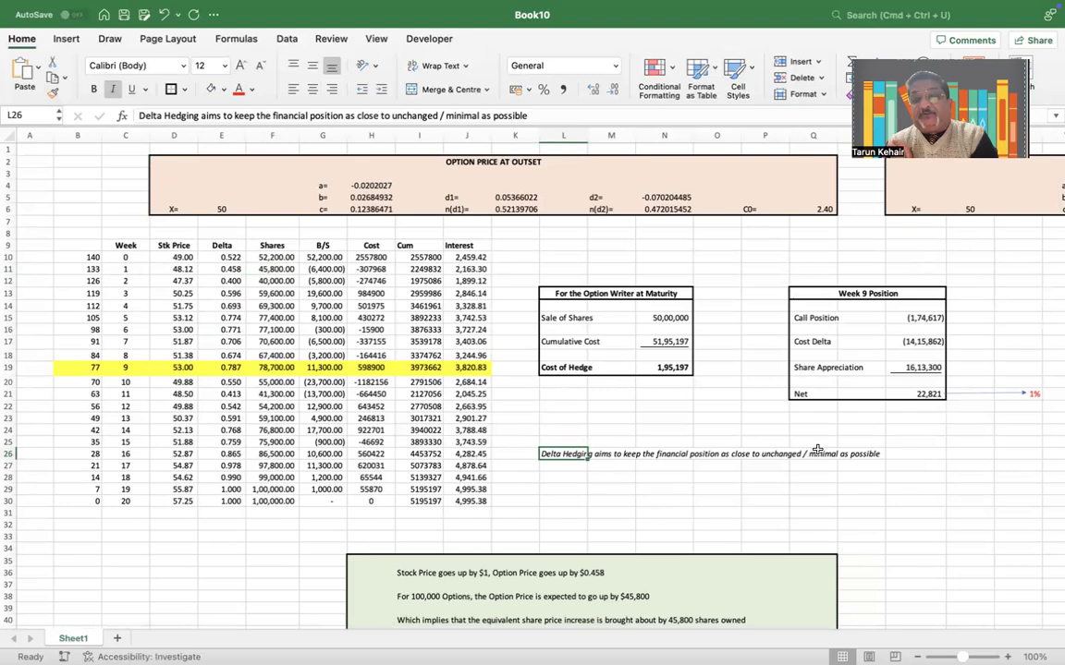
left_click(927, 317)
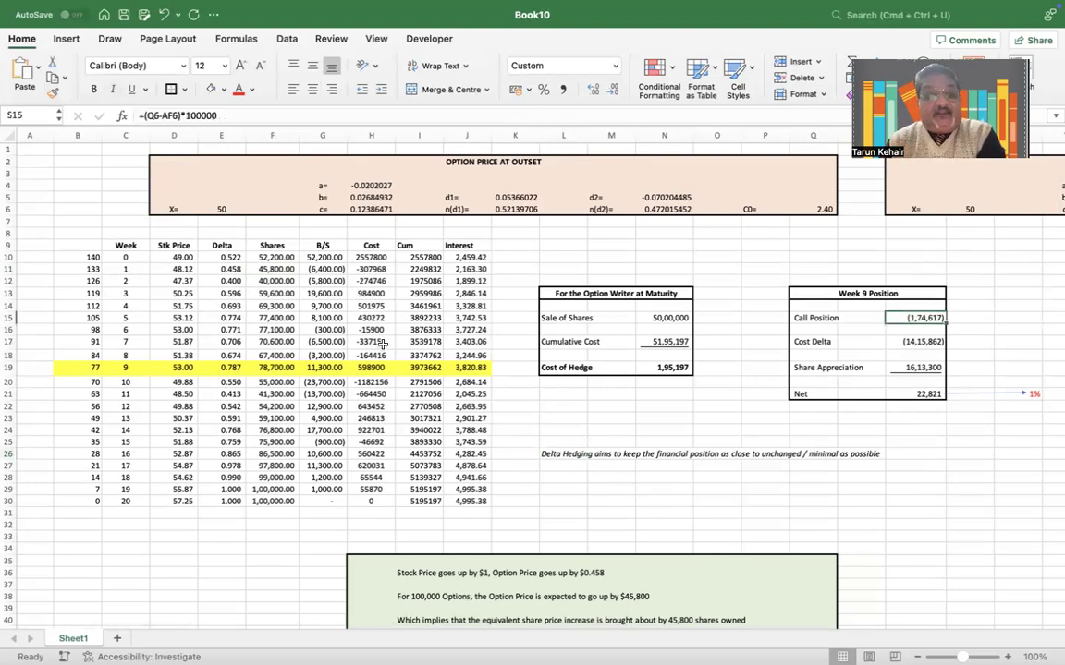
left_click(125, 367)
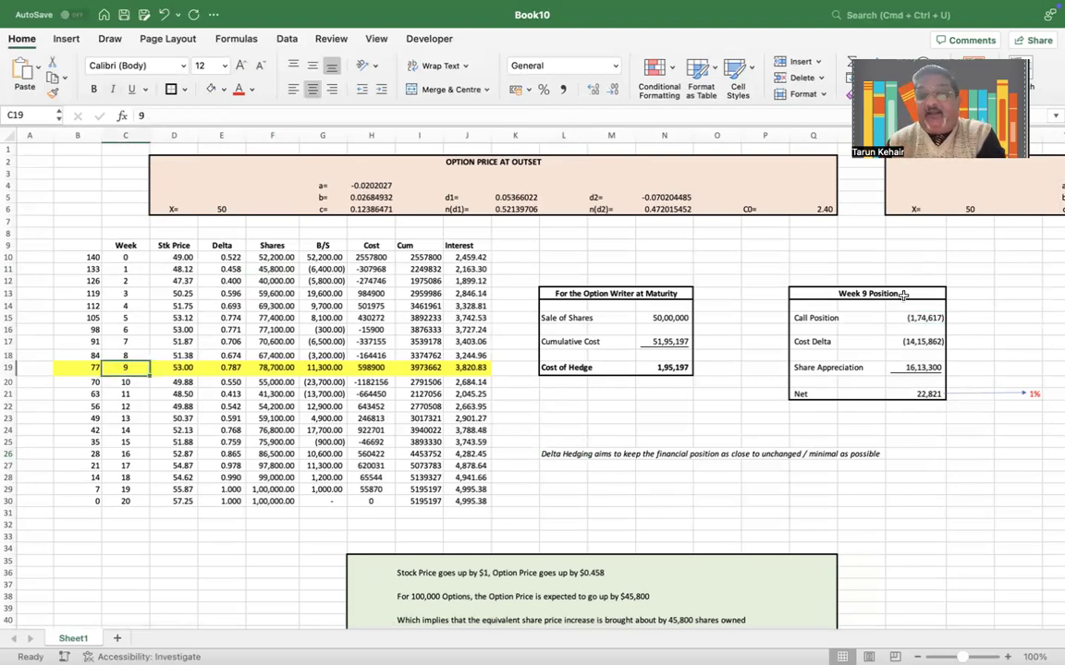
left_click(924, 317)
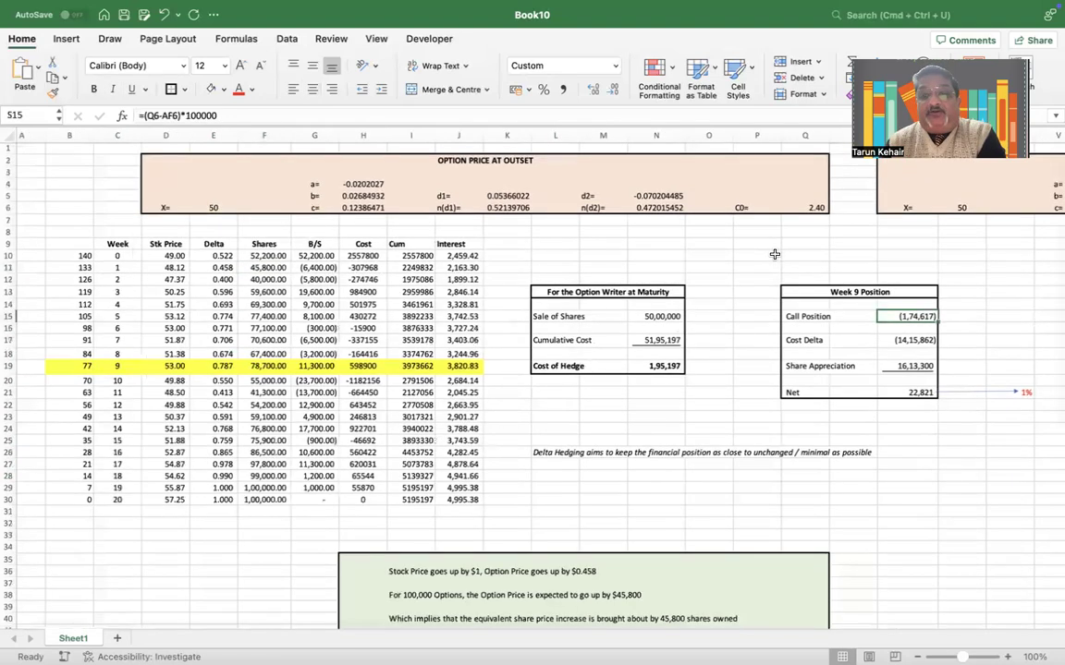
Compare the C0 formulas in the Option Price at Outset and Option Price at Week 9 blocks.
scroll(603, 232, "right", 5)
key("ctrl+[")
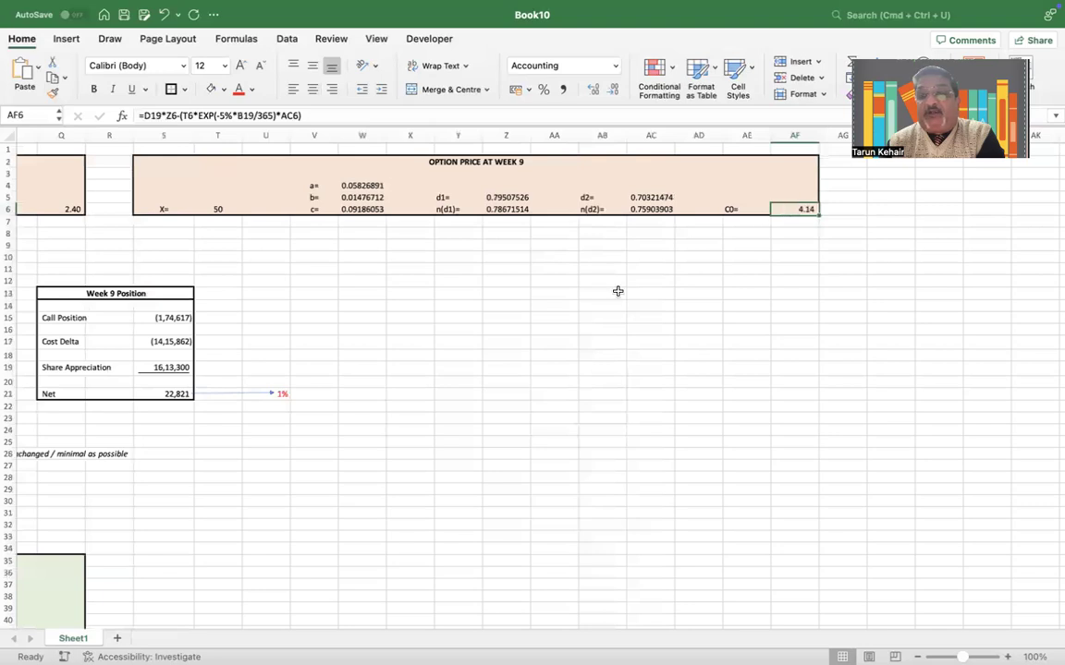
scroll(575, 320, "left", 1)
scroll(296, 207, "left", 5)
left_click(296, 208)
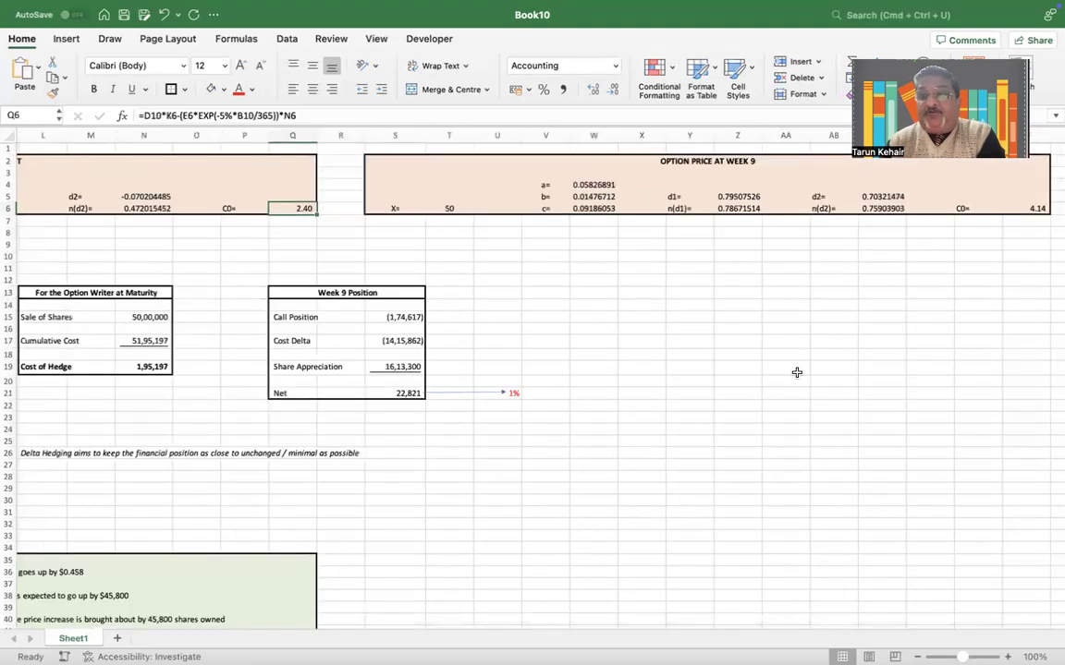
left_click(1025, 208)
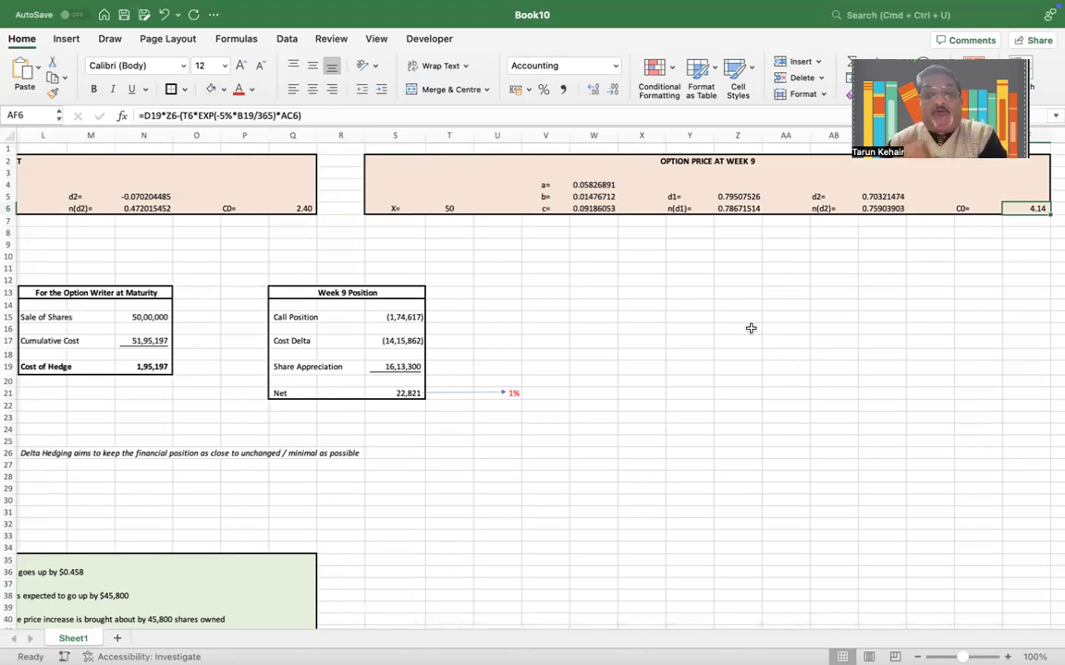
Check the Call Position formula in the Week 9 Position block against the two C0 cells it references.
left_click(388, 328)
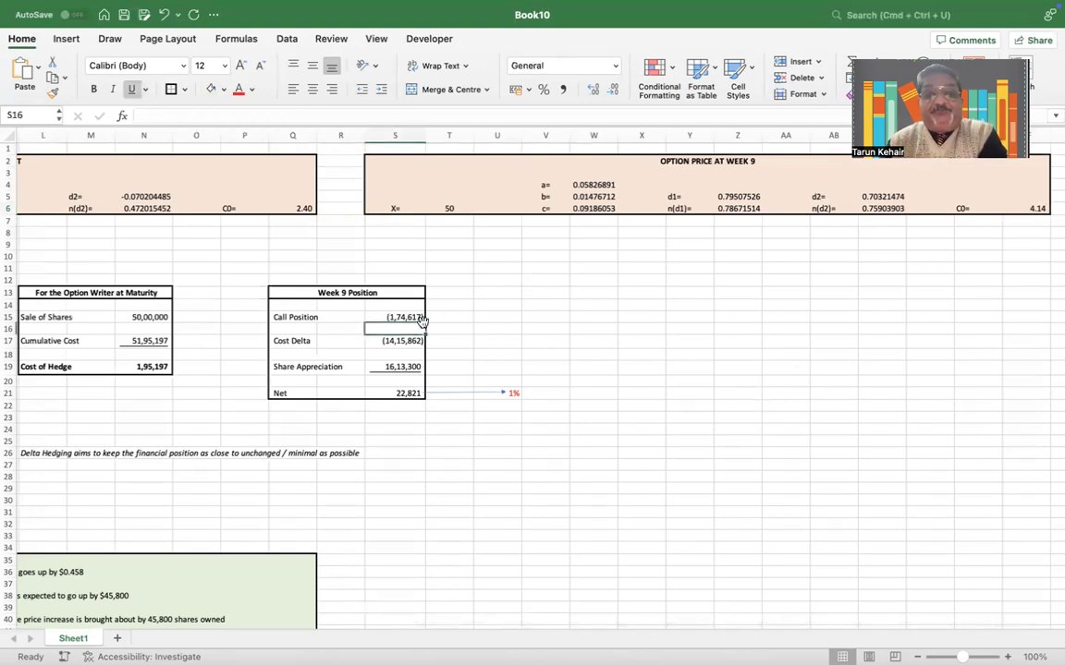
left_click(407, 317)
double_click(407, 316)
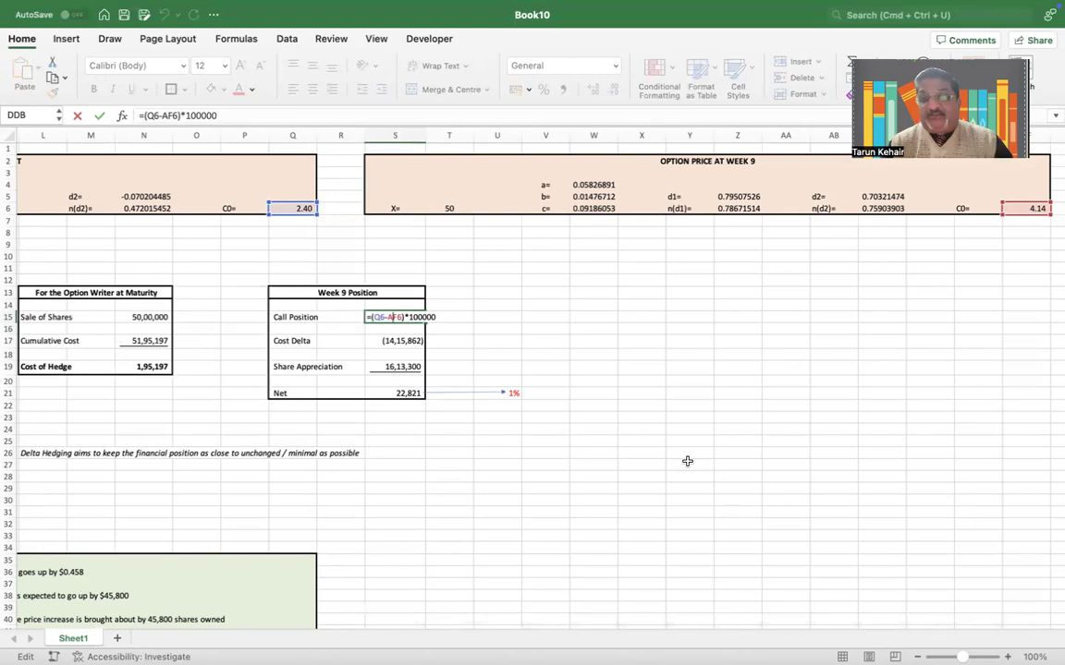
key("Escape")
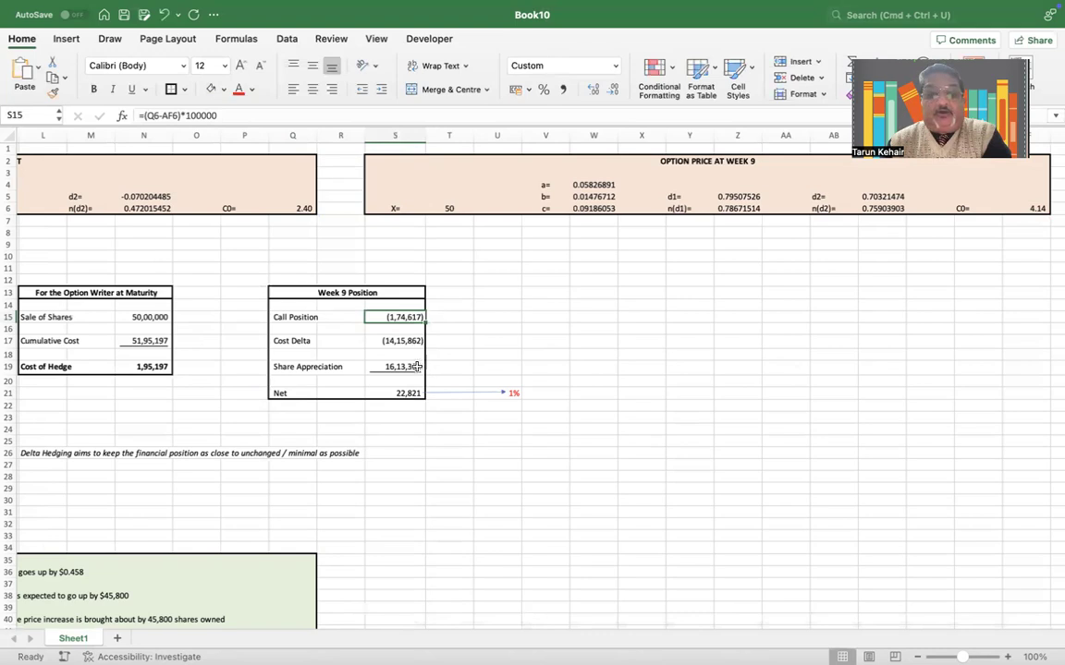
Trace the Cost Delta formula in the Week 9 Position block to the cumulative costs of weeks 0 and 9.
left_click(407, 341)
scroll(554, 351, "left", 5)
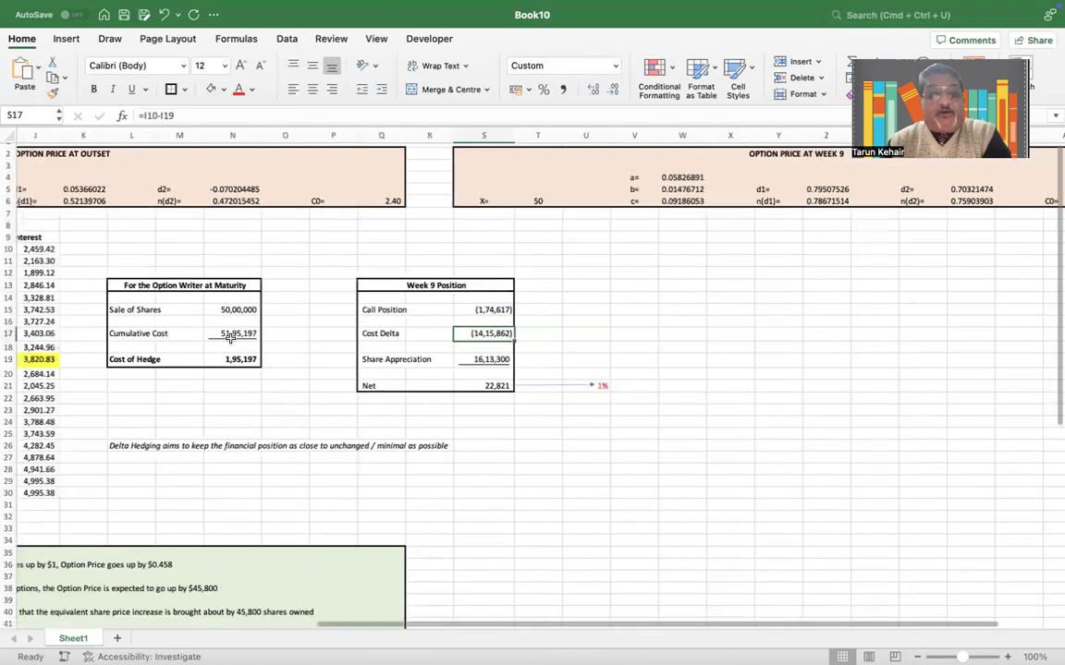
scroll(214, 230, "left", 5)
left_click(237, 257)
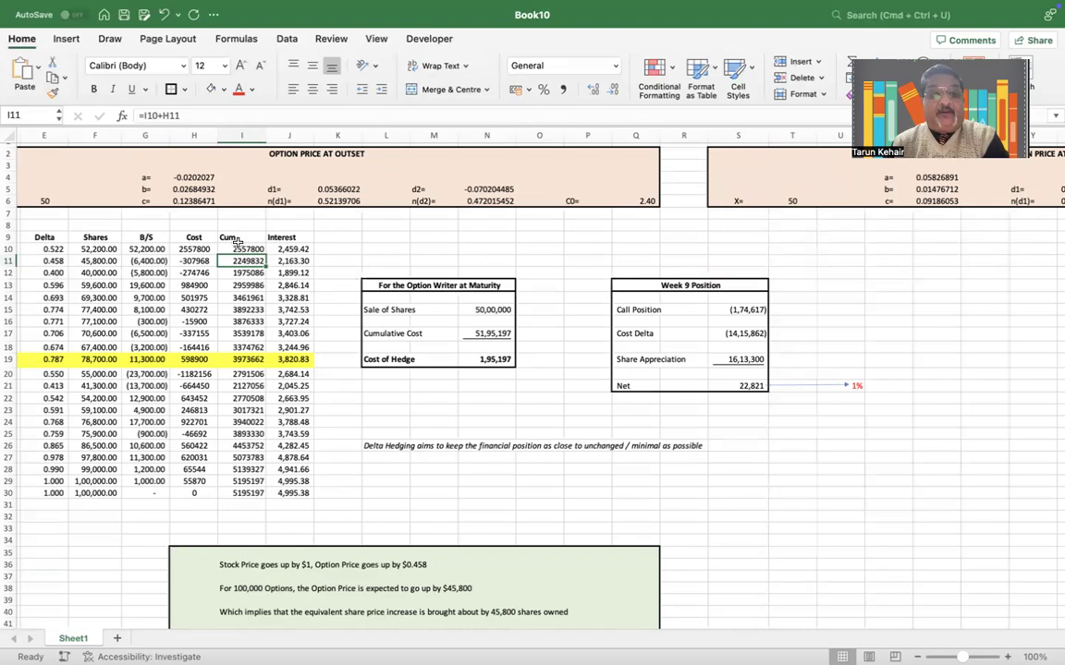
left_click(237, 245)
left_click(242, 359)
left_click(739, 334)
scroll(928, 367, "right", 3)
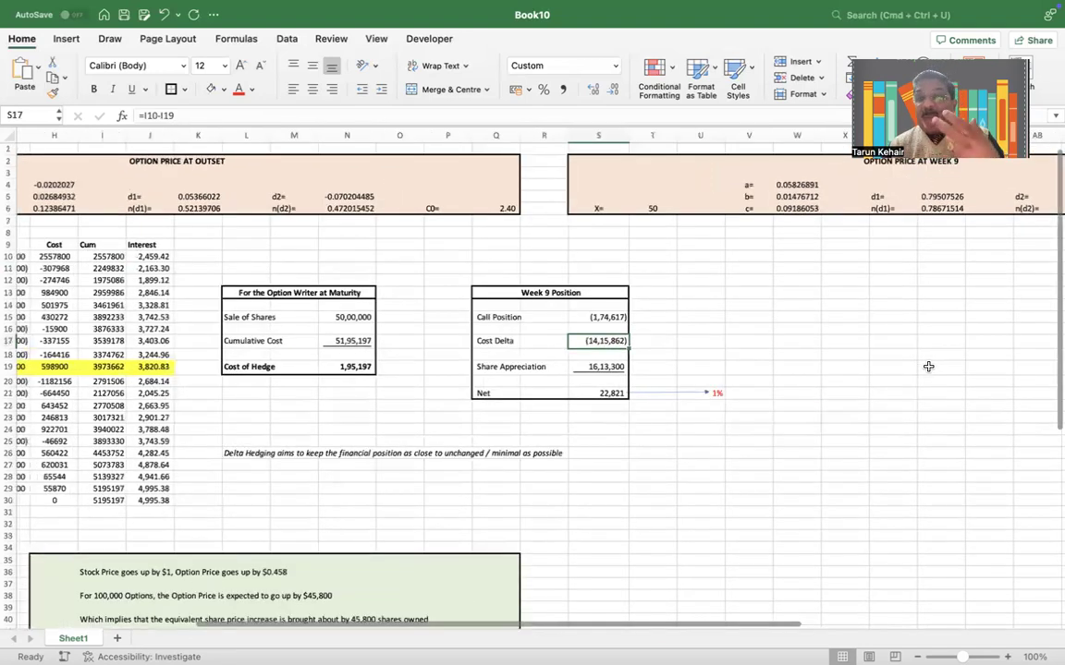
scroll(928, 367, "right", 1)
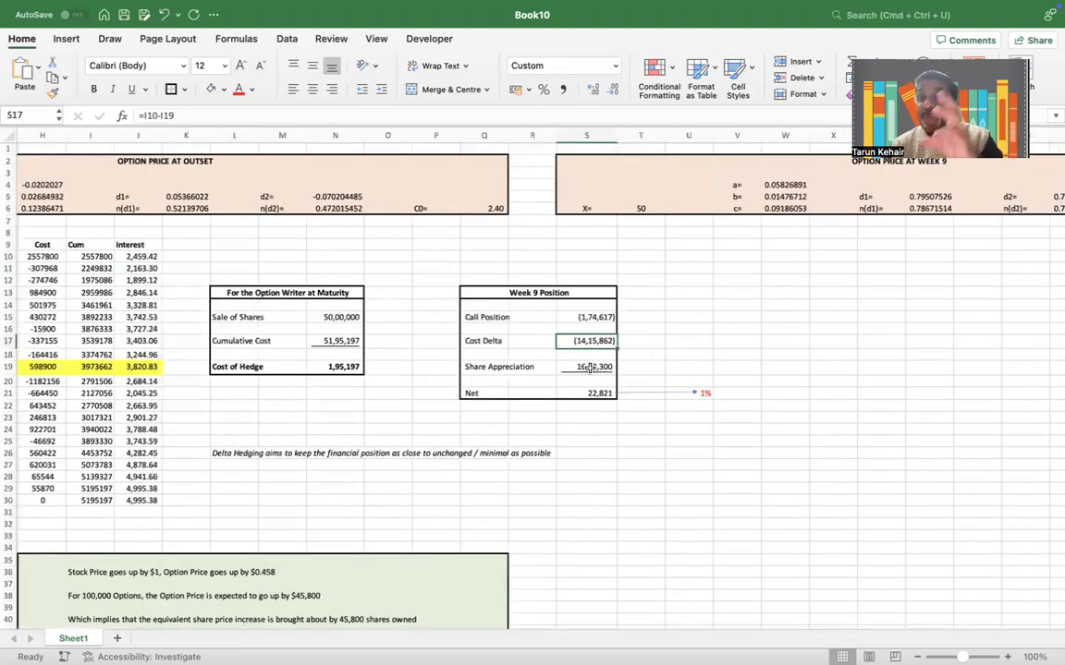
Calculate the week 9 share value in W18 as week 9 shares times stock price, =F19*D19.
left_click(782, 353)
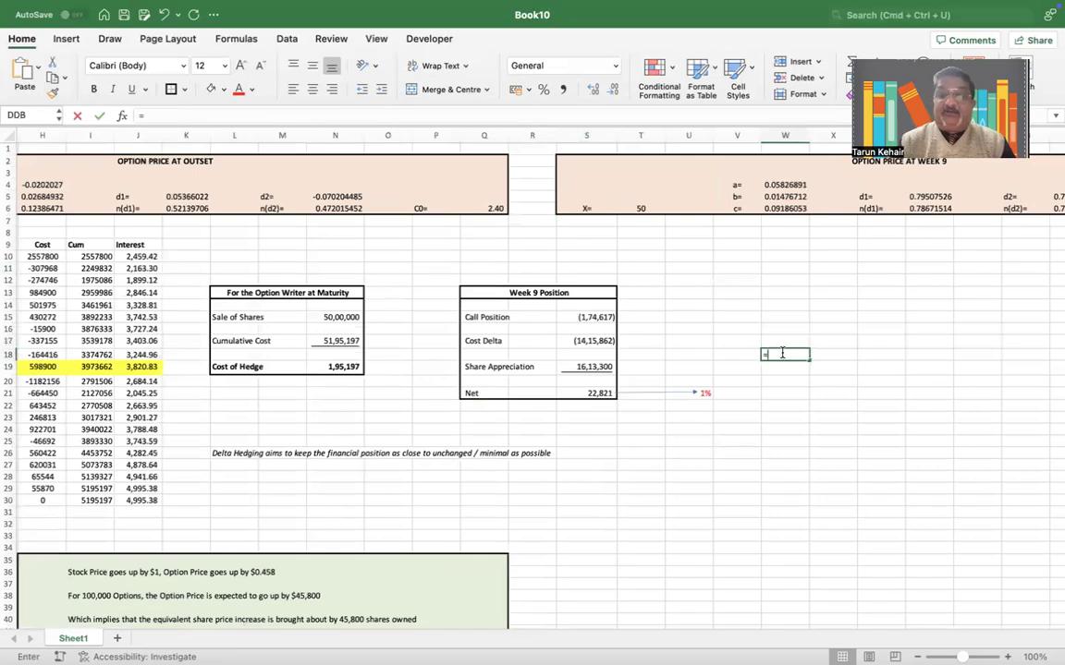
type("=")
scroll(425, 335, "left", 6)
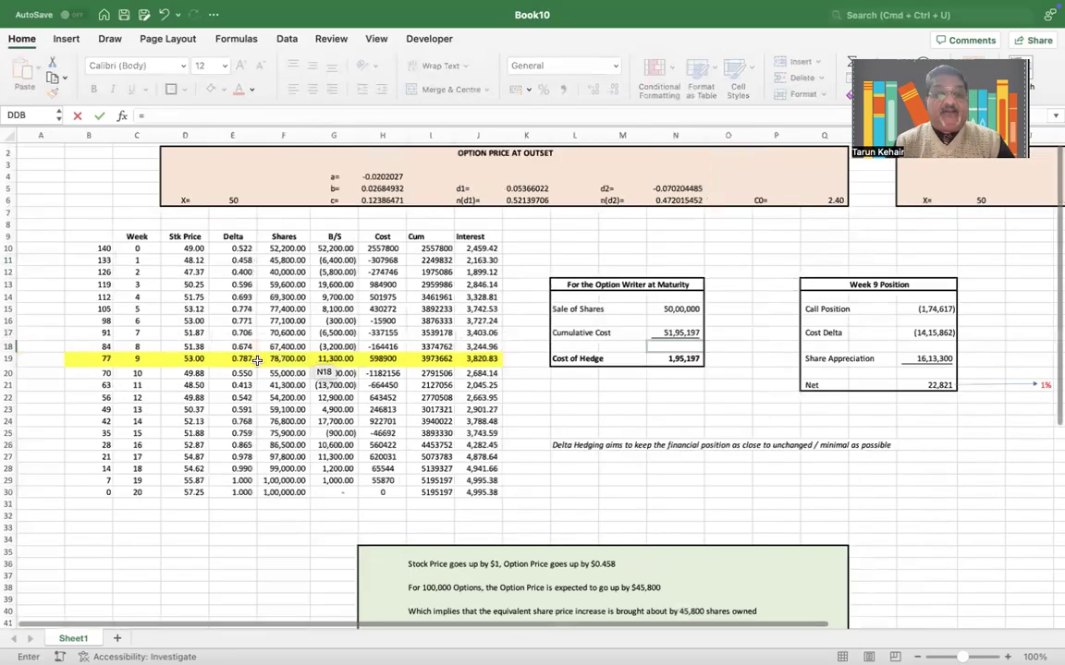
scroll(204, 322, "right", 1)
left_click(236, 359)
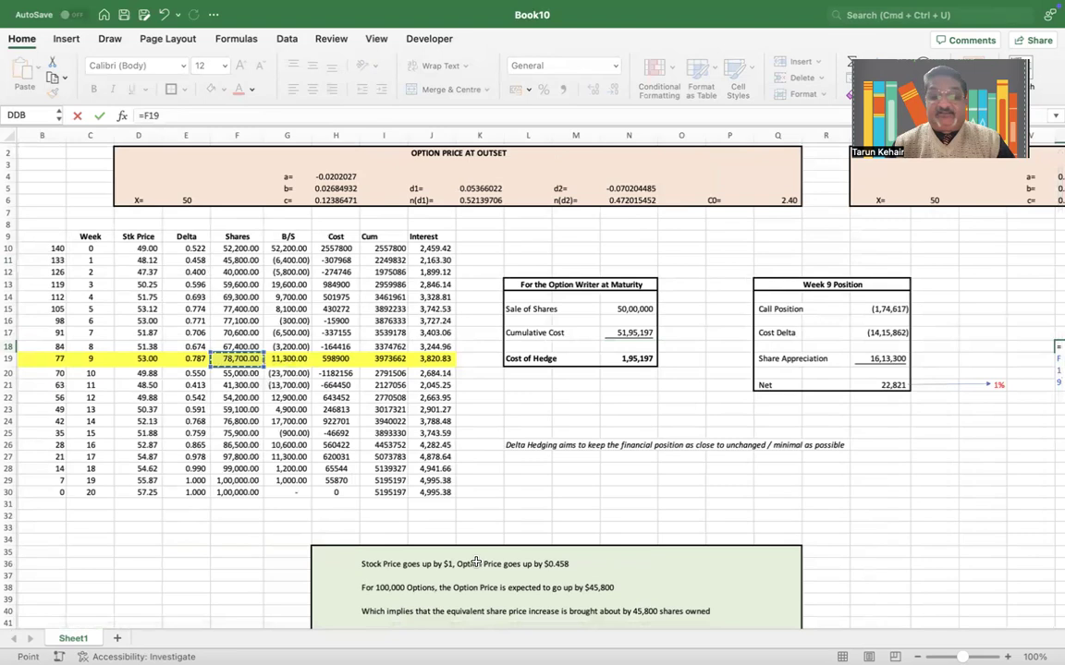
type("*")
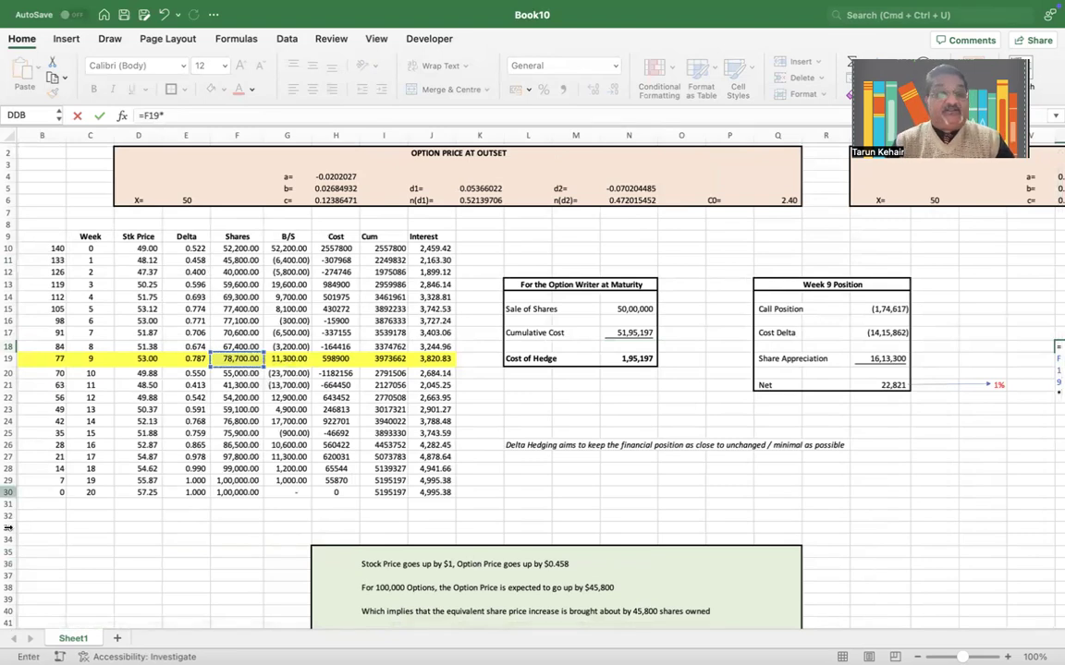
left_click(141, 360)
key("Return")
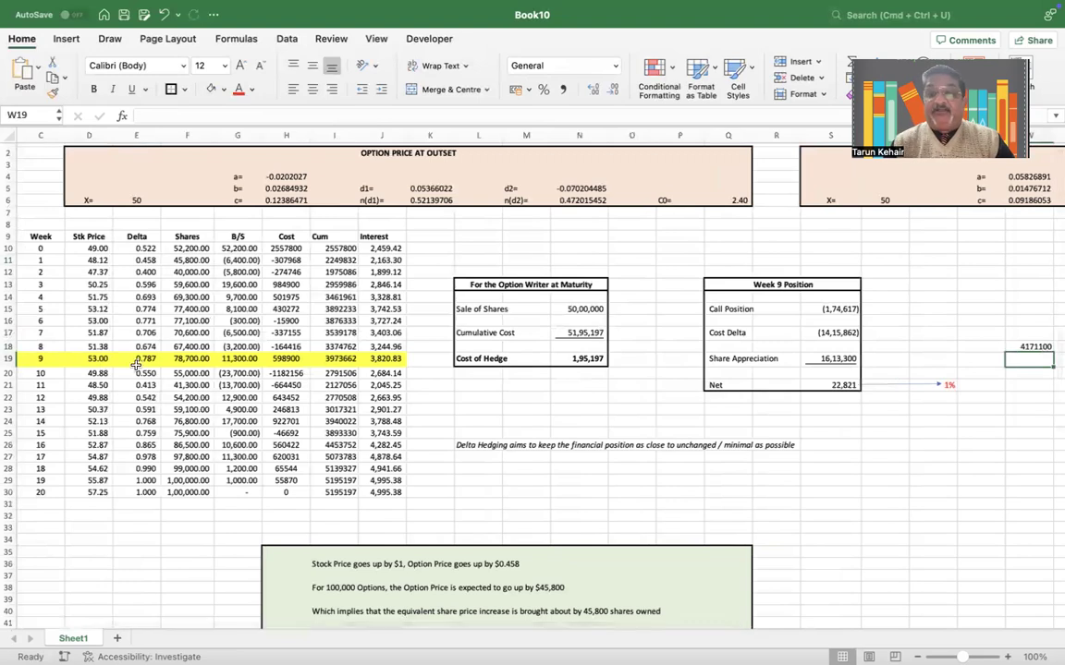
Set the font colour of the share value in W18 to blue.
scroll(154, 395, "right", 2)
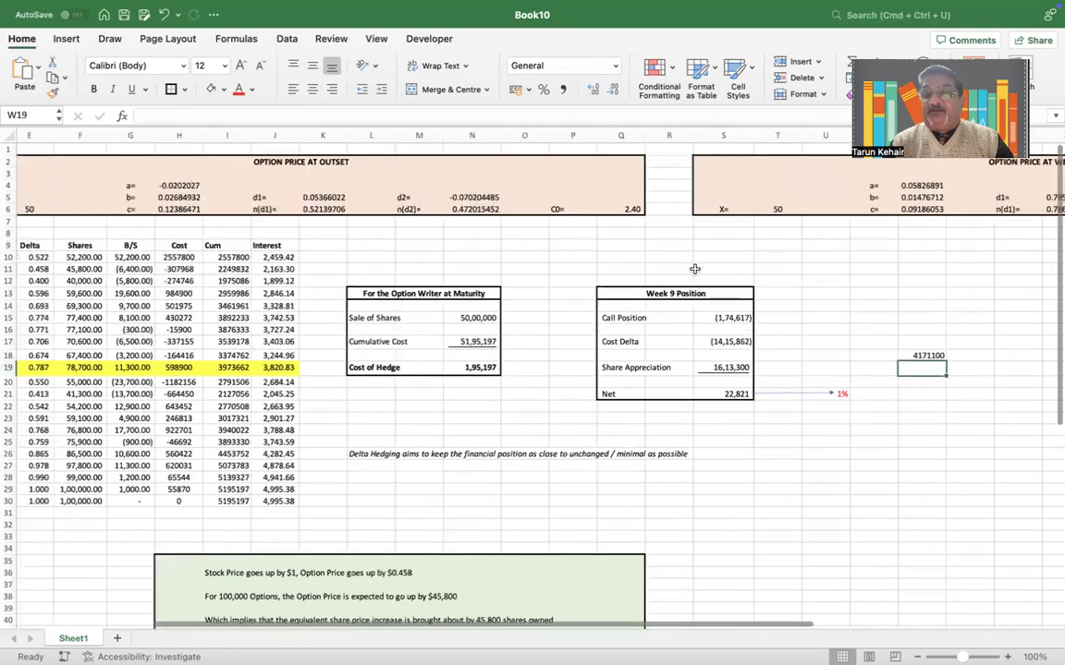
left_click(921, 355)
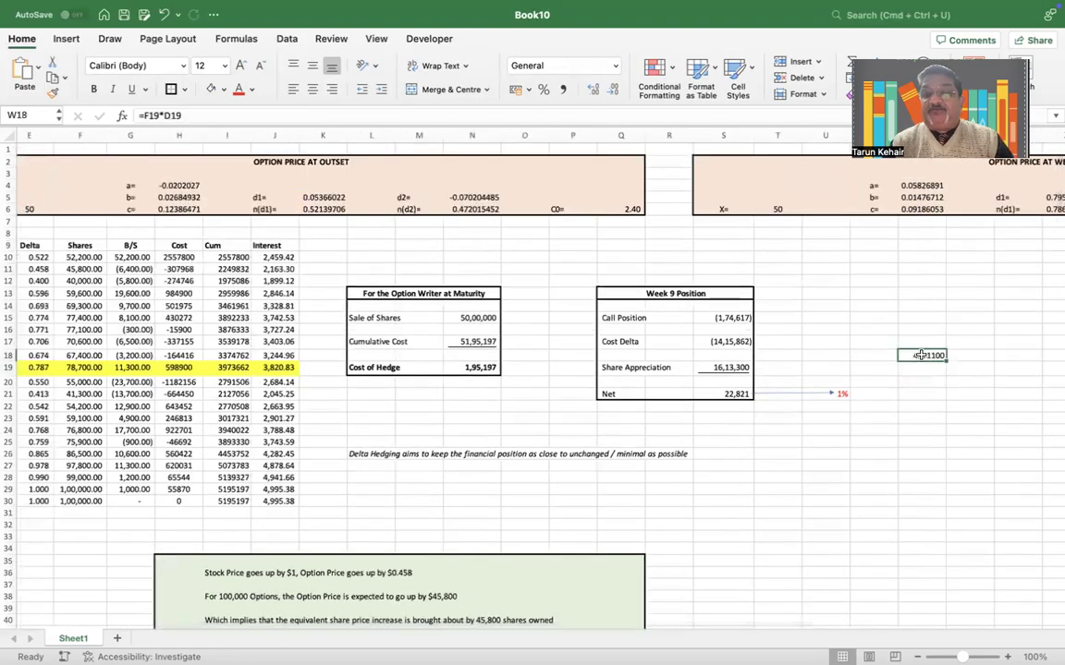
left_click(252, 88)
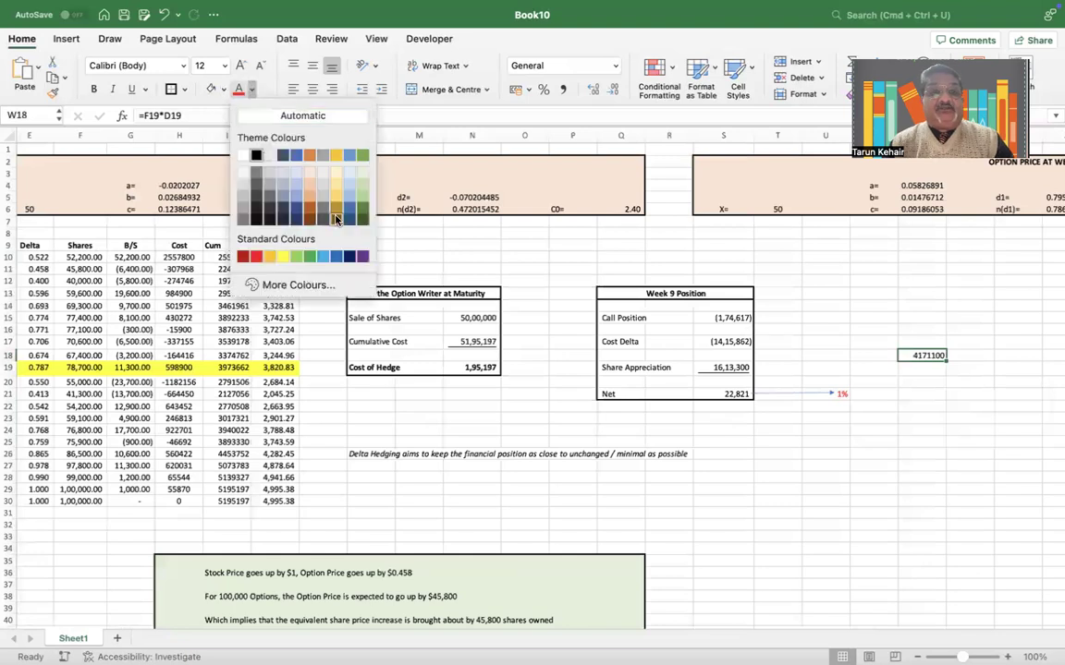
left_click(334, 257)
Calculate the share appreciation in W19 by subtracting the week 0 cumulative cost in I10 from W18.
left_click(927, 368)
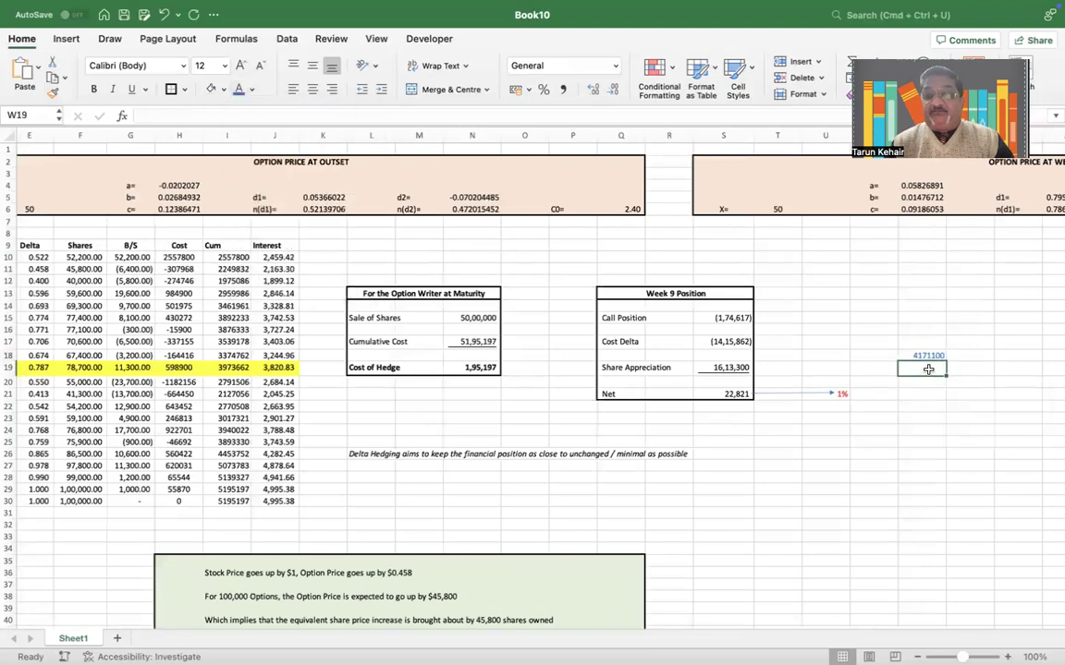
type("=")
left_click(921, 355)
type("-")
left_click(229, 257)
key("Return")
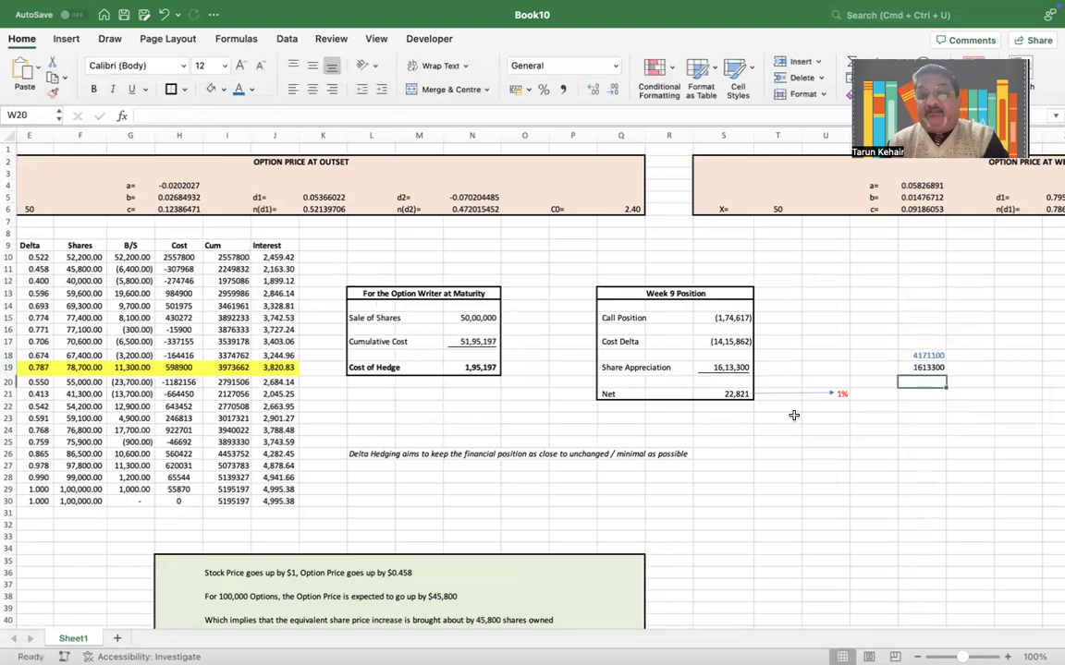
Check the Share Appreciation formula and review the Week 9 Position figures from Call Position down to Net.
left_click(732, 367)
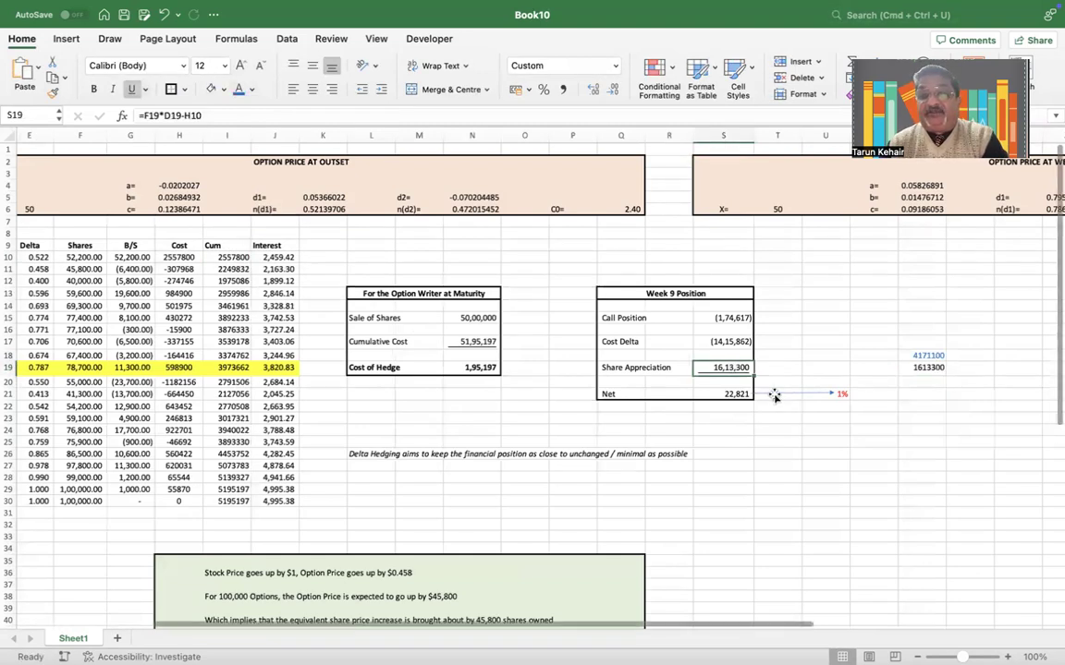
left_click_drag(725, 308, 730, 387)
left_click(854, 524)
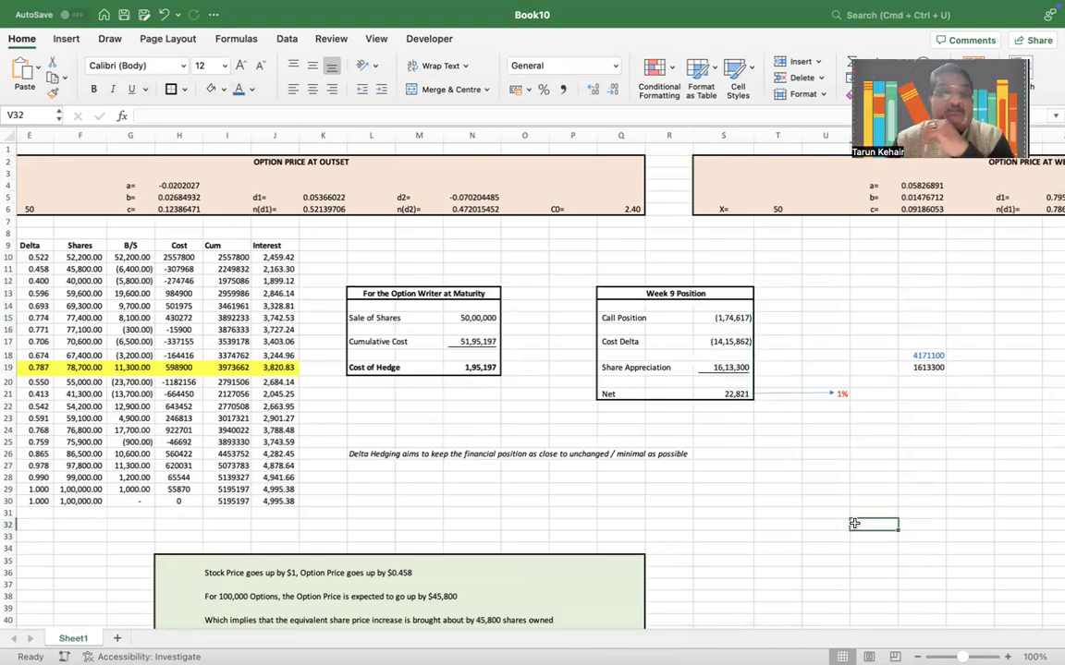
Review the weekly rebalancing costs from week 0 to week 11 in the Cost column.
left_click_drag(176, 257, 185, 395)
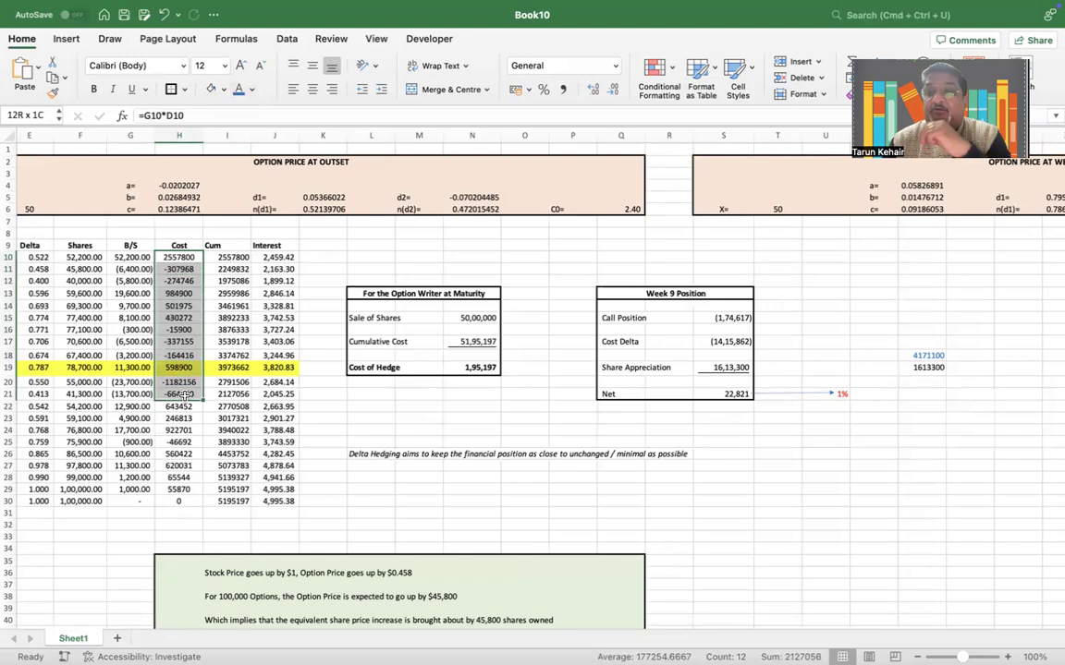
left_click_drag(185, 395, 184, 395)
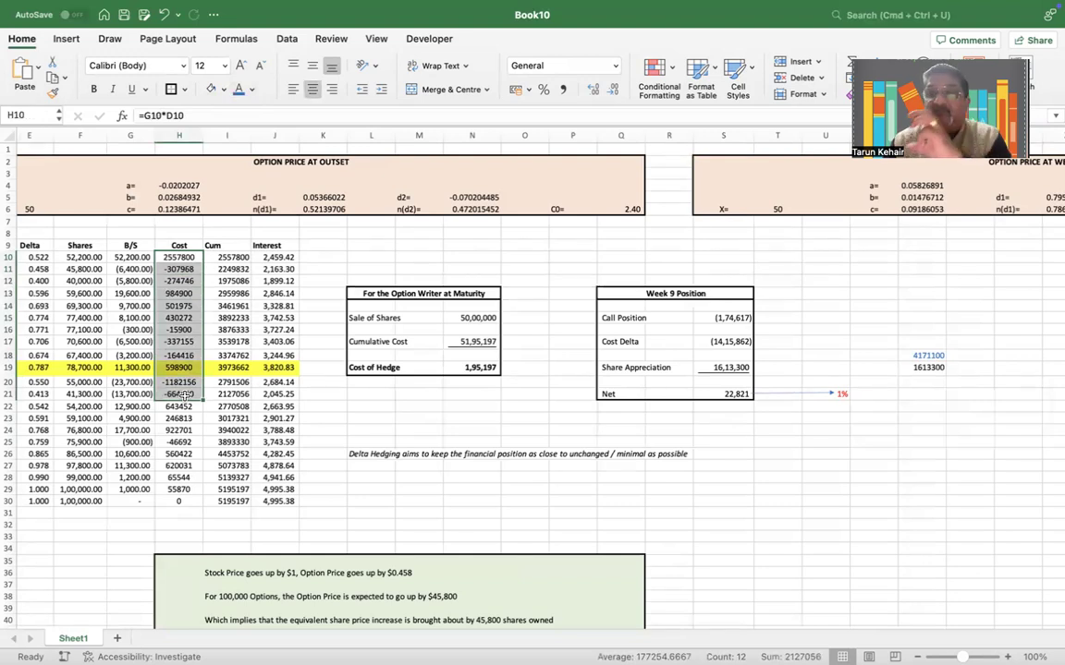
left_click(524, 418)
Check the week 20 cumulative cost, along with the stock price, delta and cumulative cost for week 19.
scroll(493, 377, "left", 1)
scroll(494, 377, "left", 3)
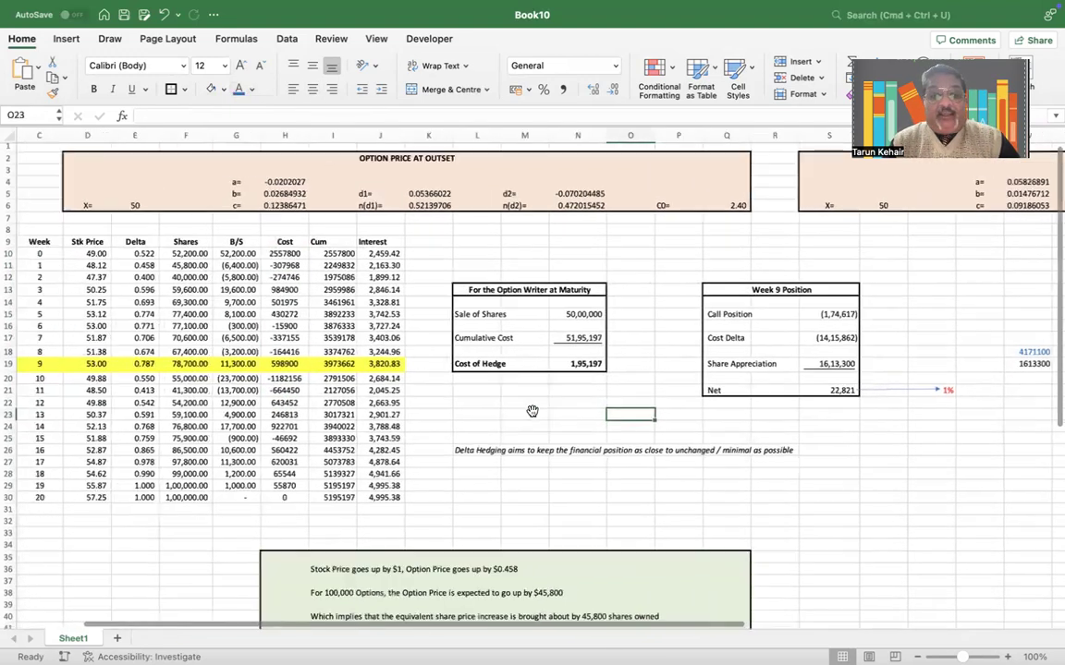
scroll(443, 373, "down", 1)
left_click(408, 471)
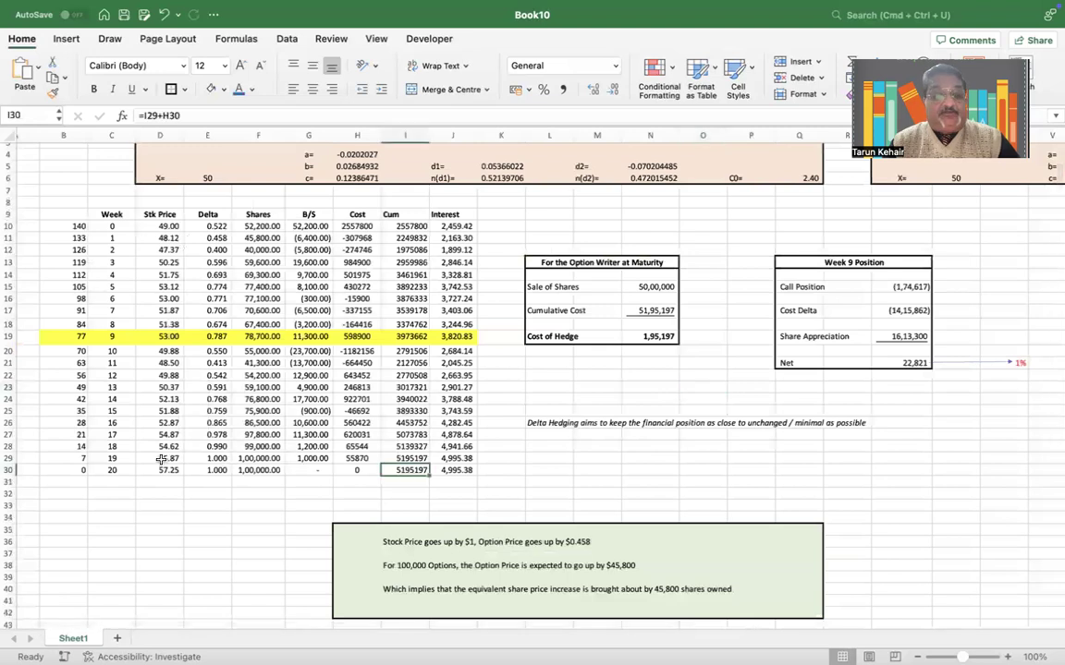
left_click(160, 458)
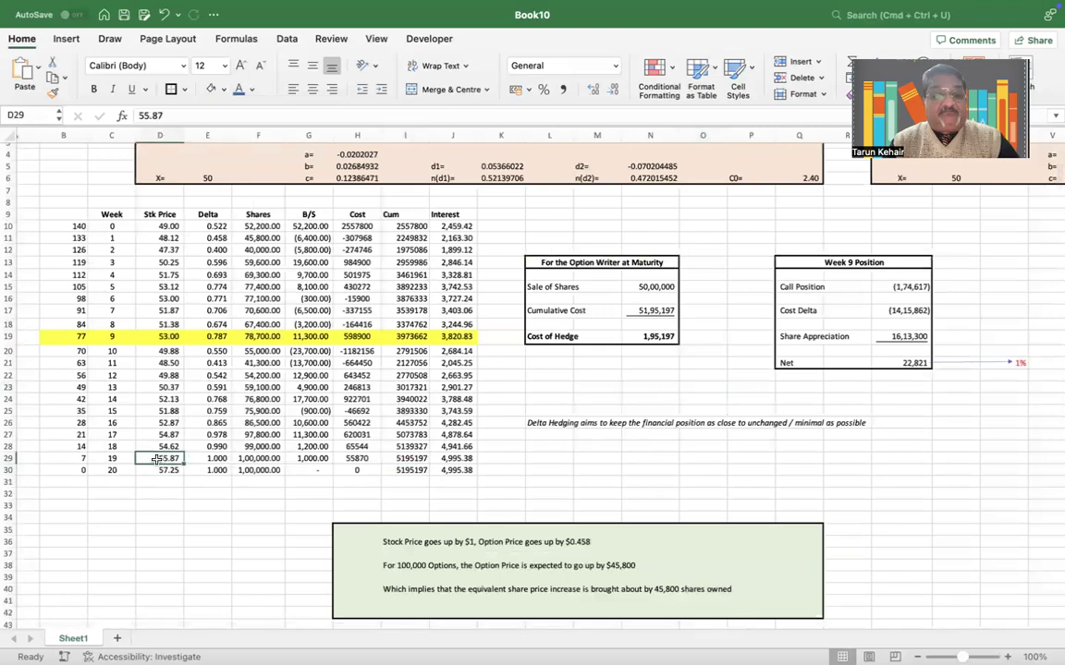
left_click(223, 459)
left_click(407, 458)
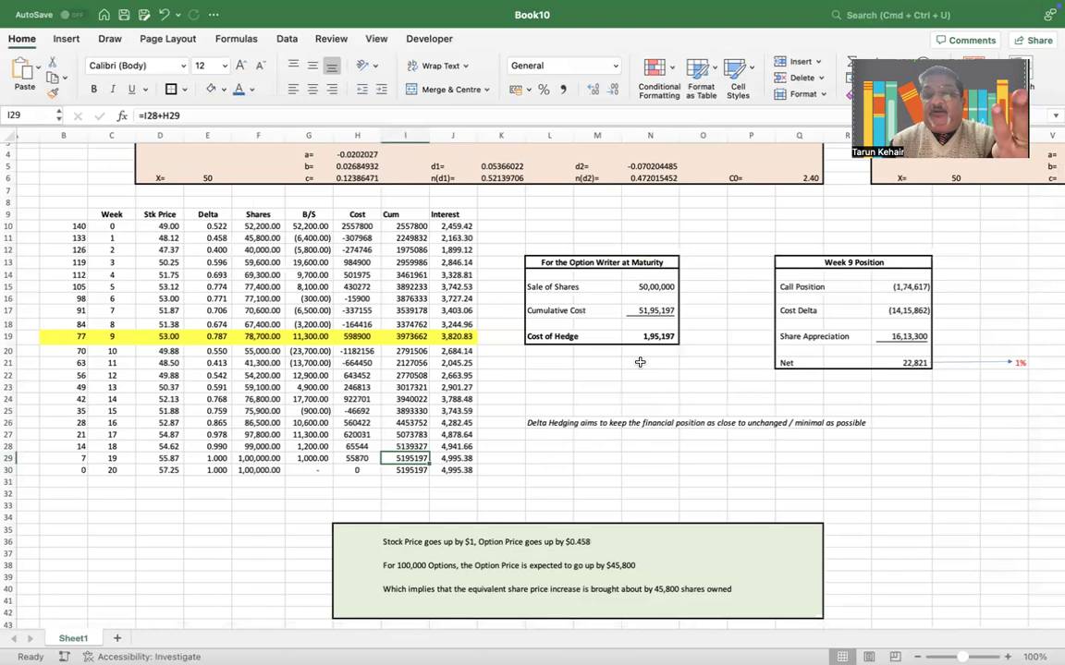
Check the Sale of Shares, Cumulative Cost and Cost of Hedge formulas for the option writer at maturity against the table's cumulative cost.
left_click(651, 286)
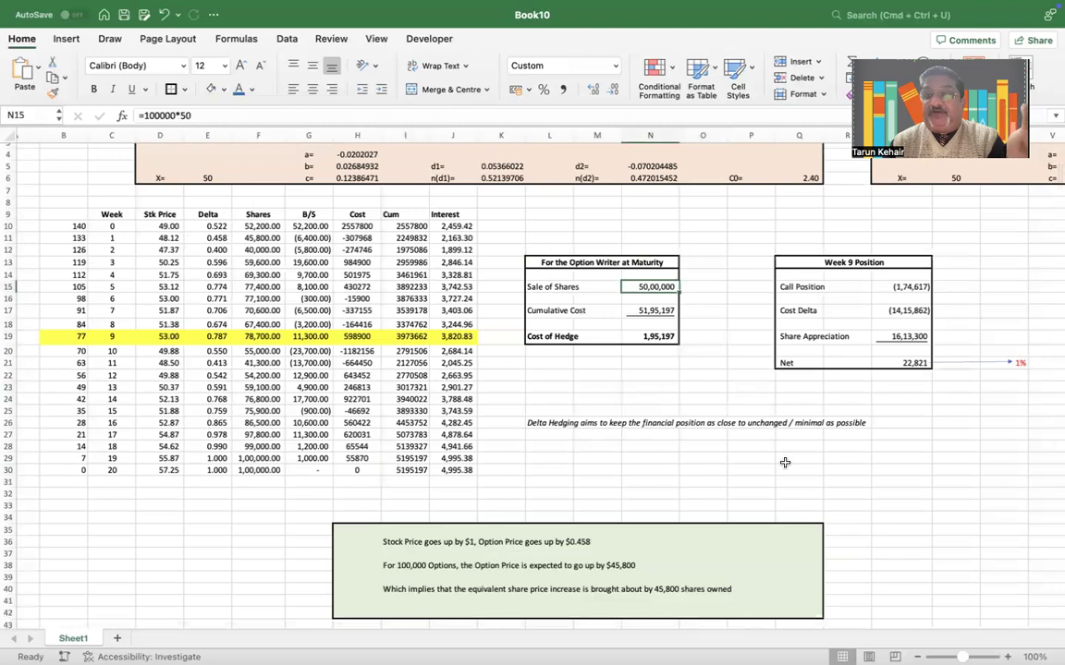
left_click(648, 310)
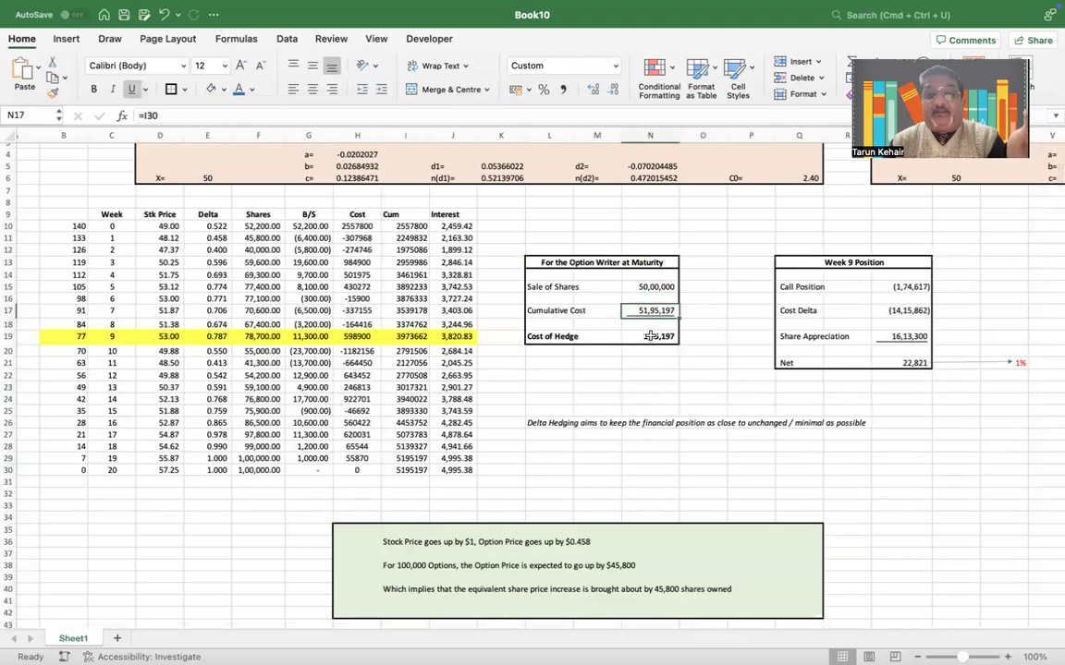
left_click(413, 460)
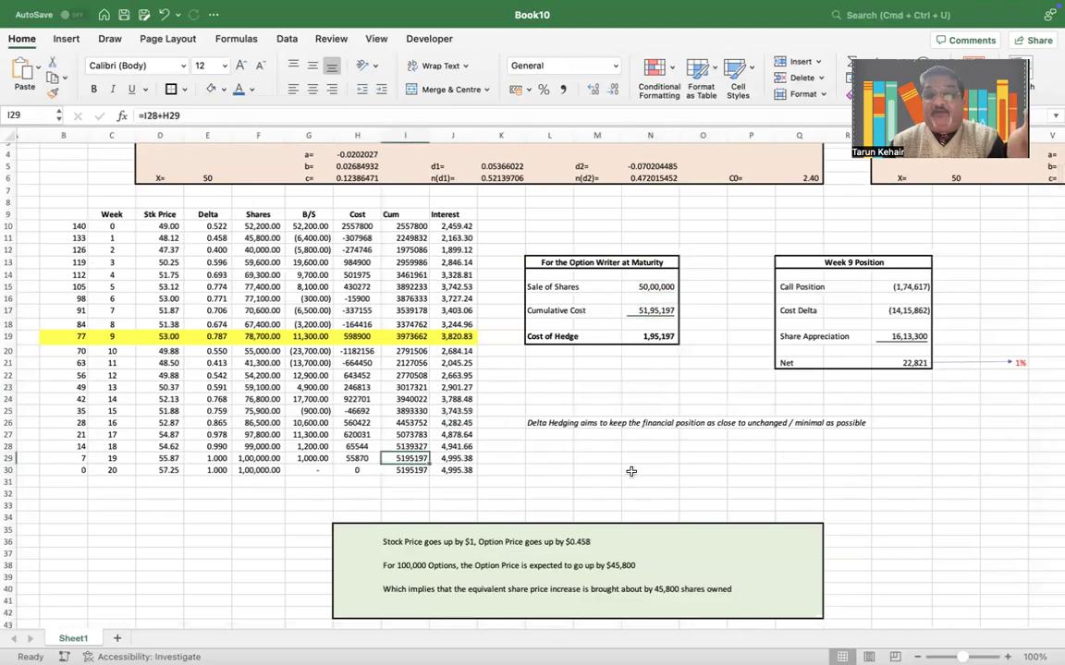
left_click(641, 338)
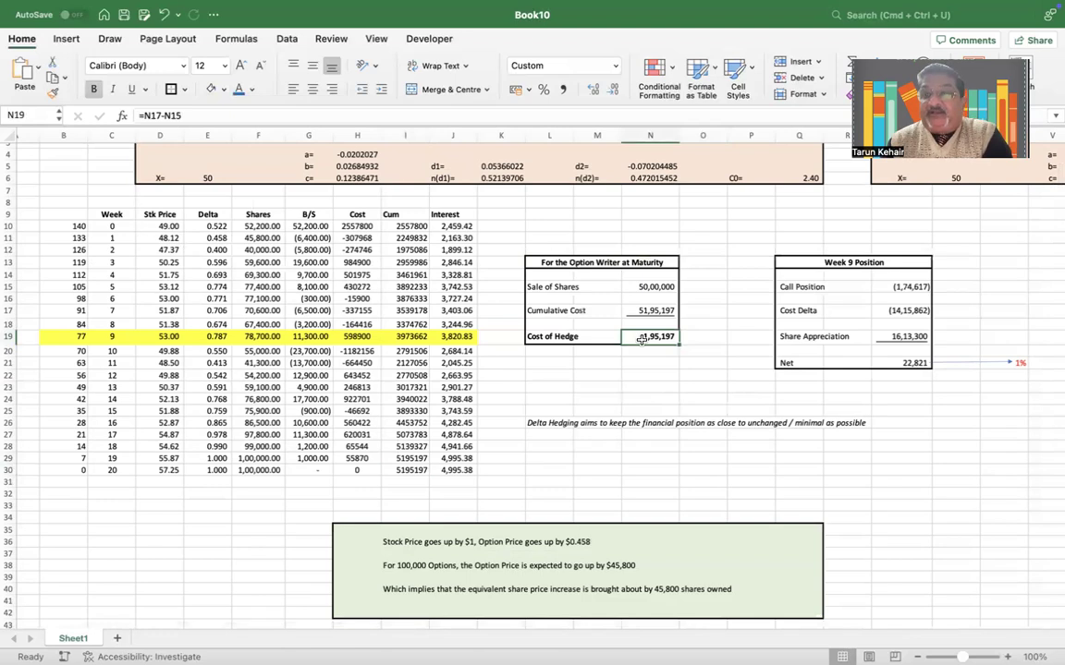
scroll(713, 456, "up", 3)
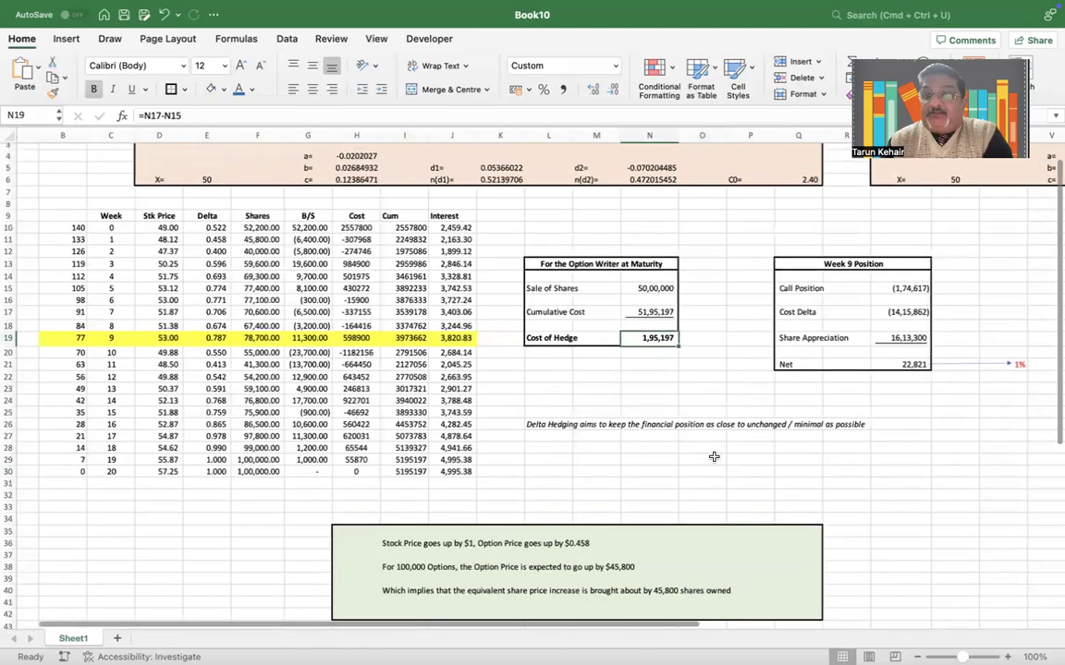
scroll(713, 456, "down", 1)
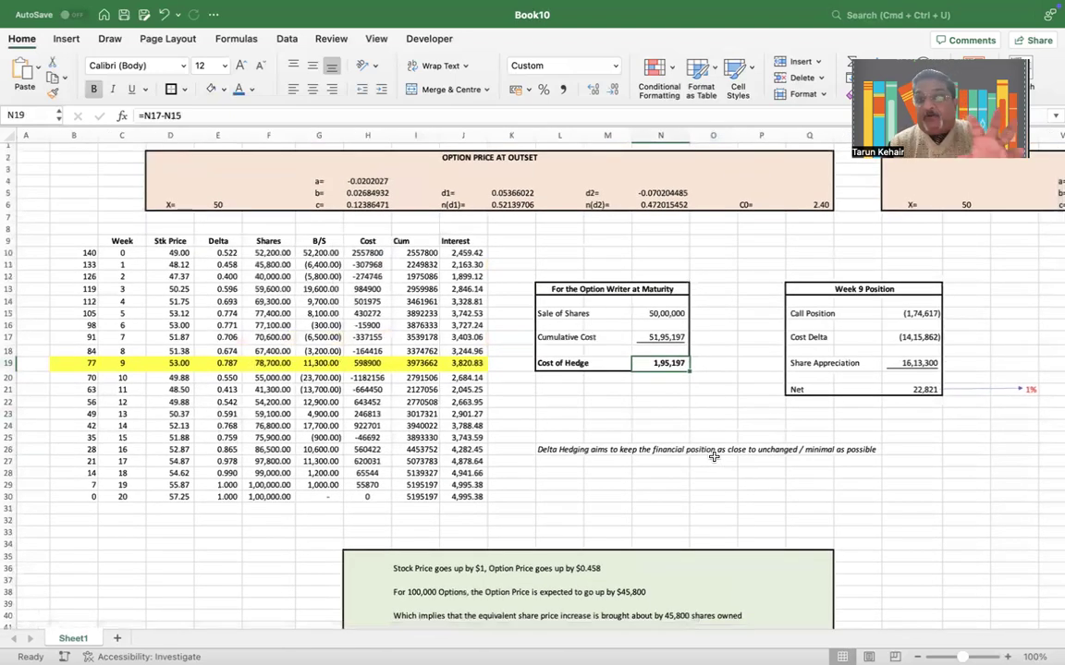